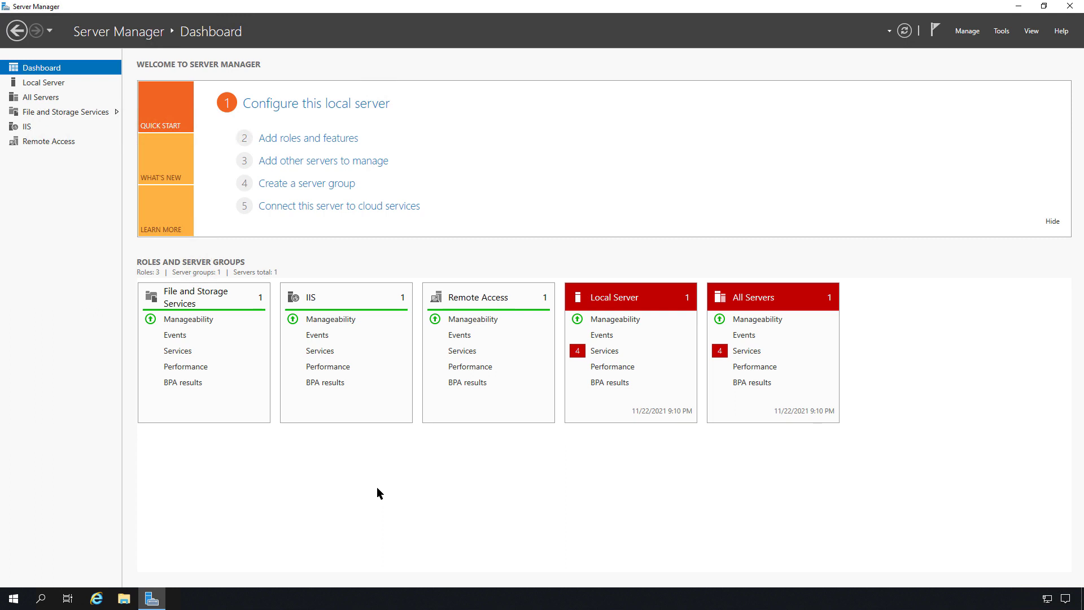
# Start the Add Roles and Features wizard full-screen with Server01.Ascend.int as the destination.
pyautogui.click(339, 141)
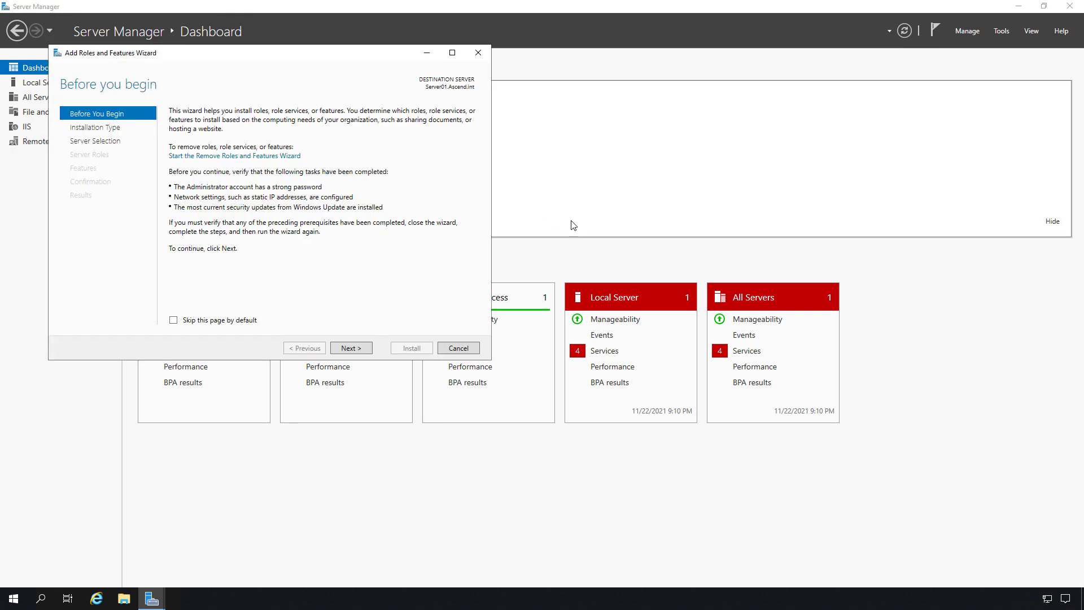
pyautogui.click(453, 55)
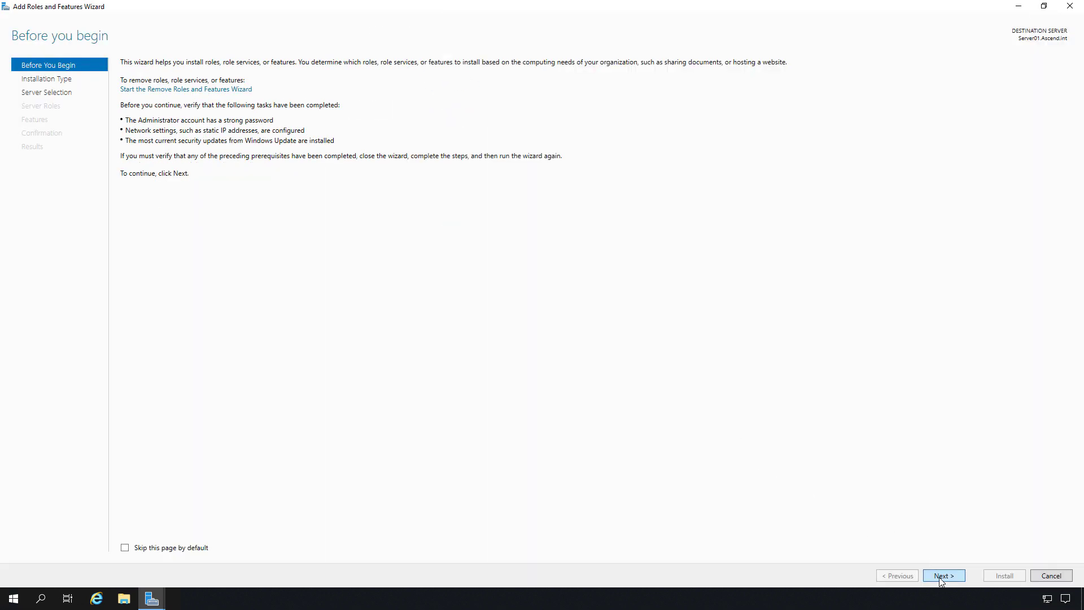
pyautogui.click(941, 576)
pyautogui.click(941, 575)
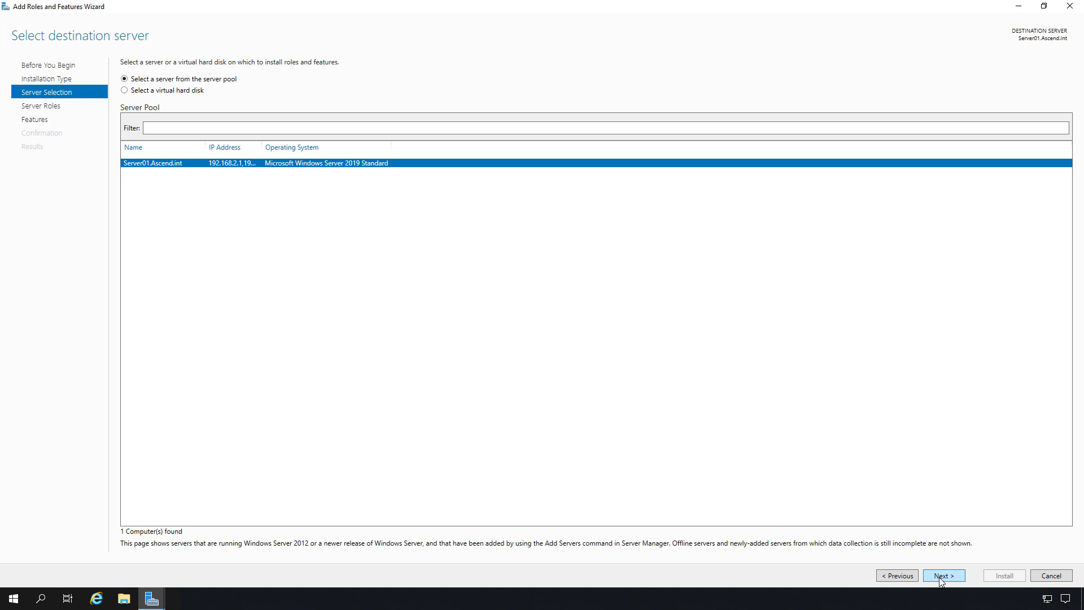
pyautogui.click(941, 576)
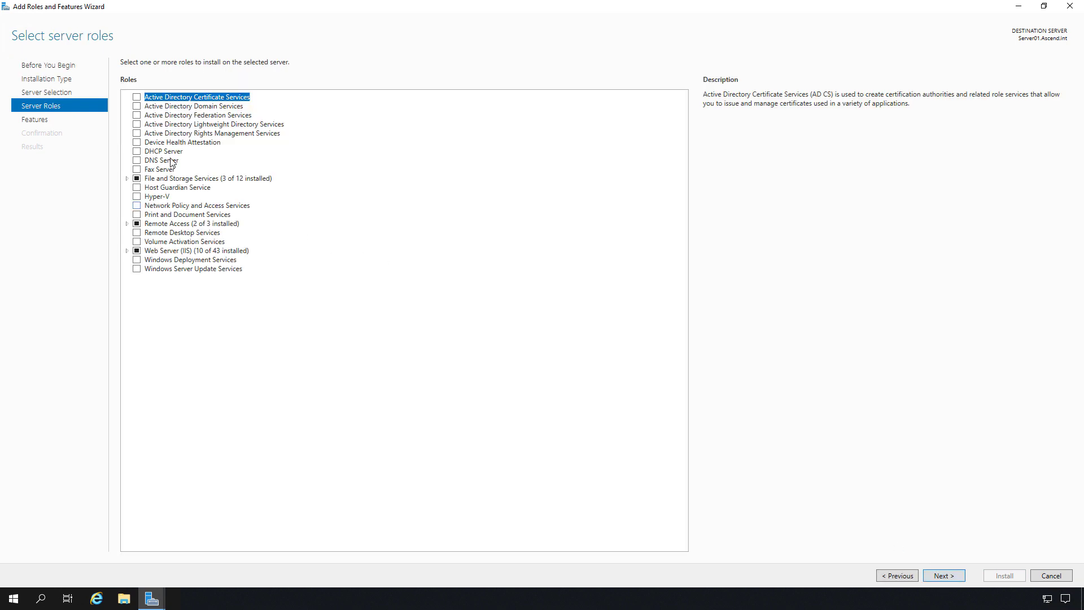
# Select DFS Namespaces with DFS Management Tools, and DFS Replication, under File and iSCSI Services.
pyautogui.click(127, 178)
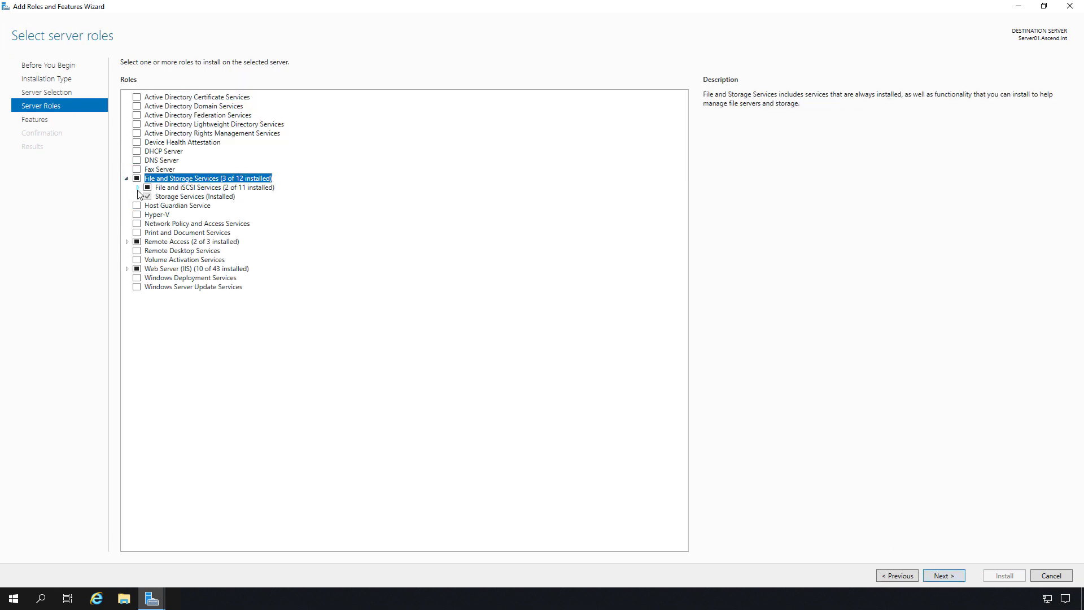
pyautogui.click(137, 187)
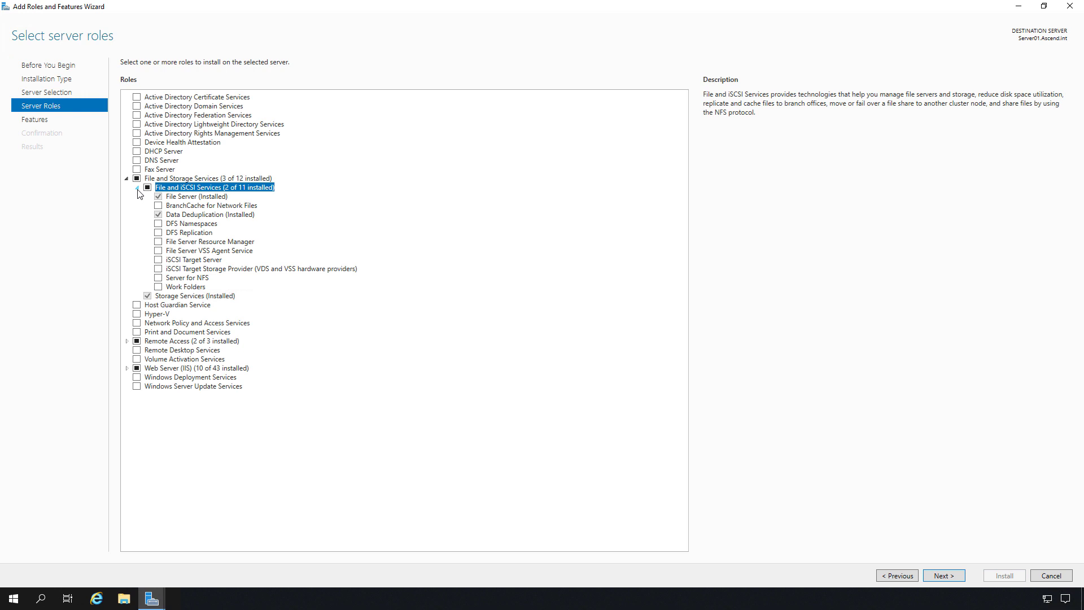
pyautogui.click(158, 223)
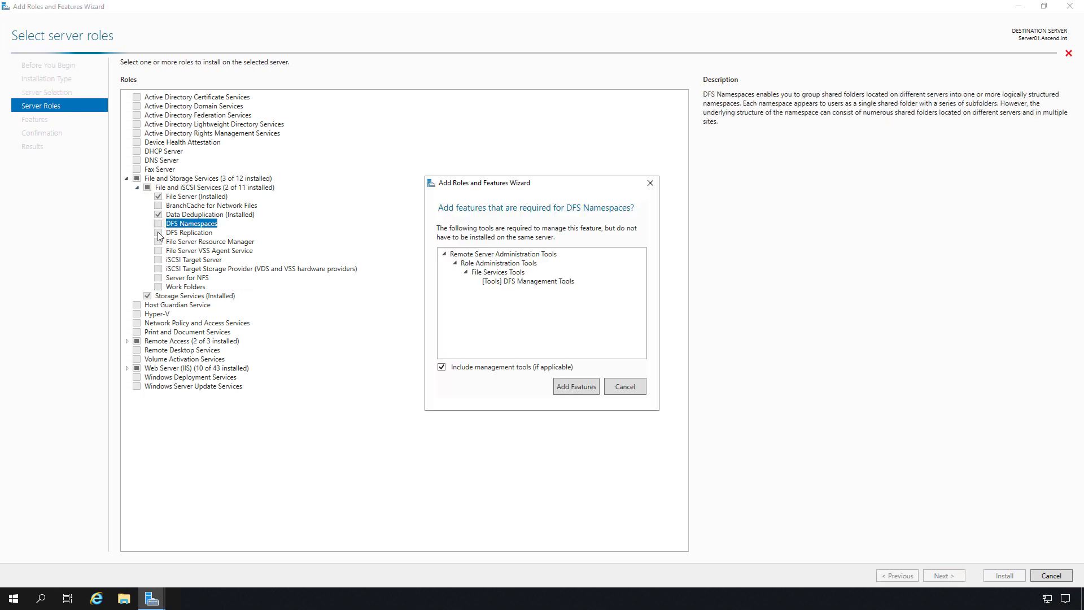
pyautogui.click(572, 386)
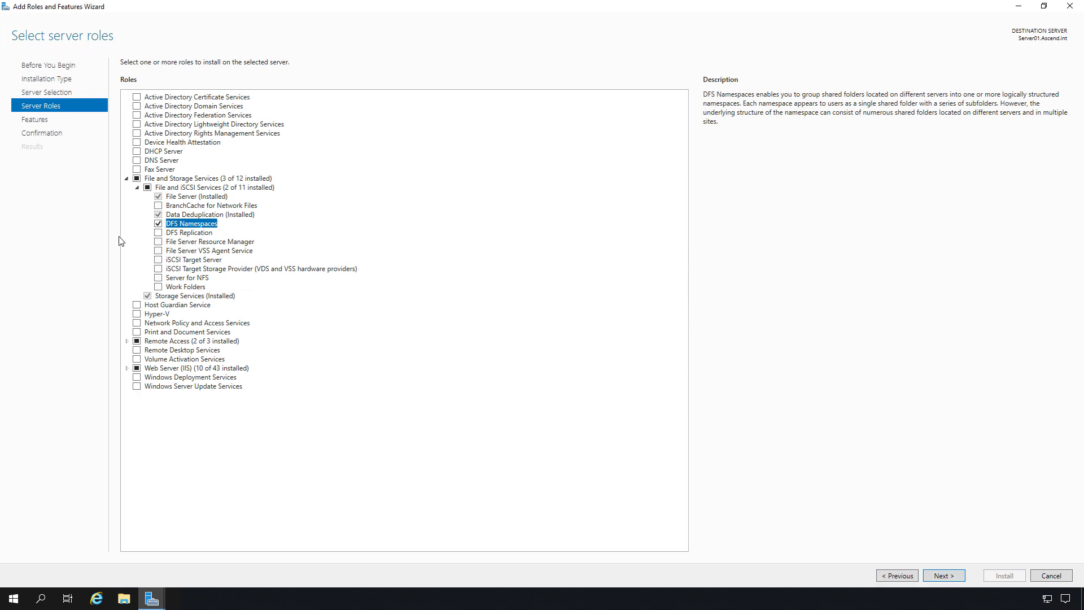
pyautogui.click(159, 233)
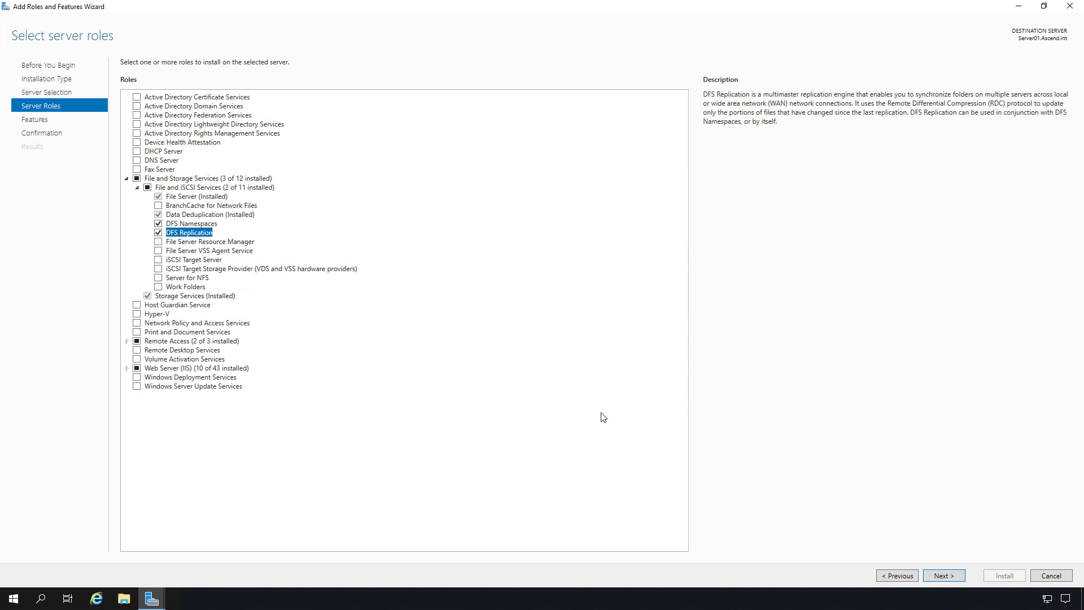
pyautogui.click(939, 576)
# Confirm and install DFS Namespaces, DFS Replication and DFS Management Tools on Server01.
pyautogui.click(939, 577)
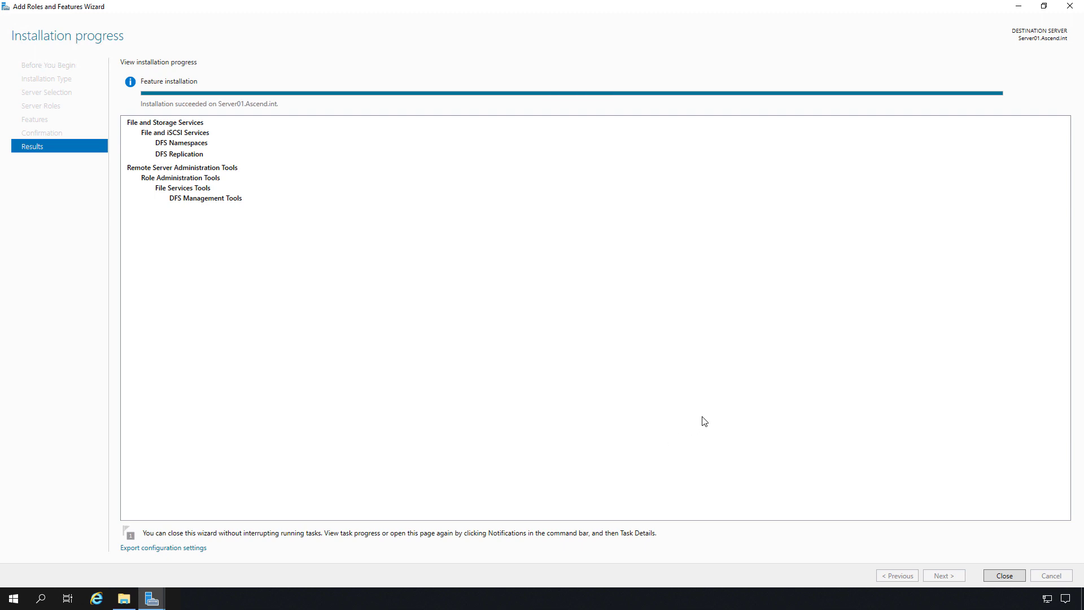
# Close the wizard and launch DFS Management from Tools, maximized with a widened tree pane.
pyautogui.click(1004, 575)
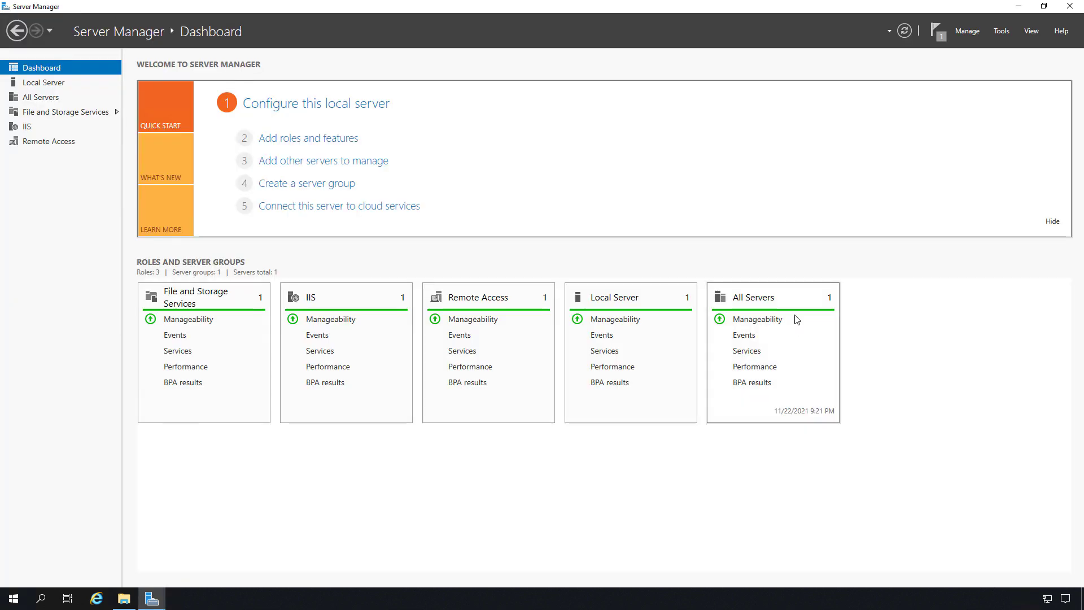
pyautogui.click(1001, 32)
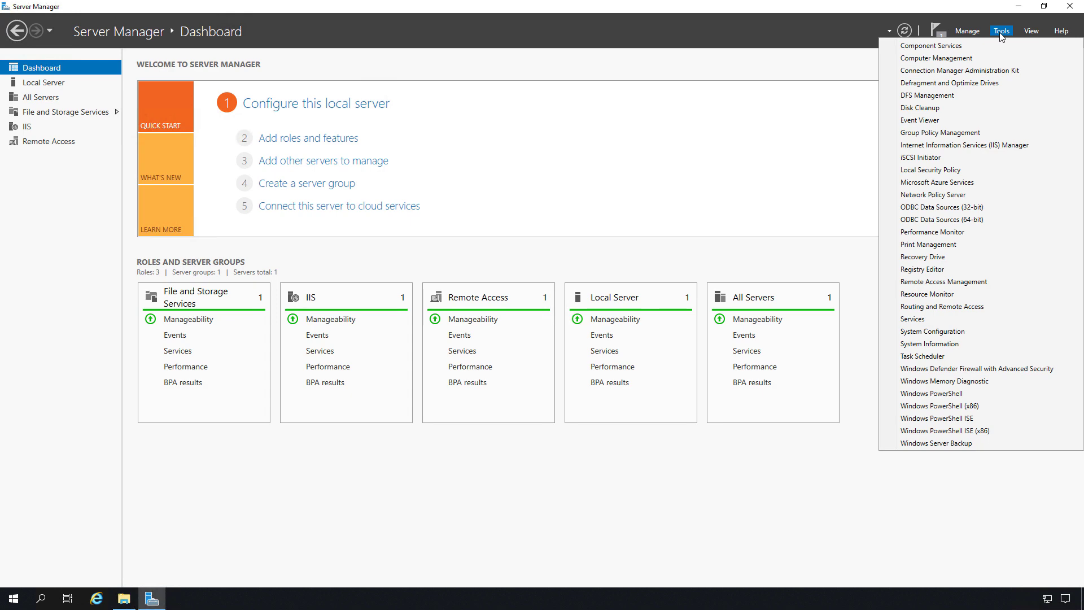
pyautogui.click(937, 96)
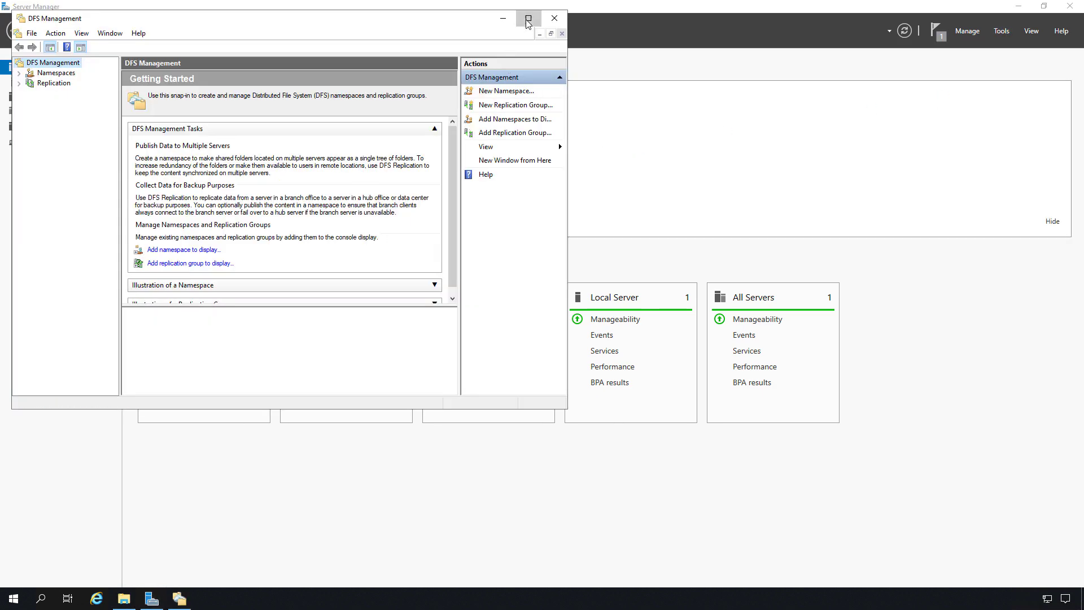
pyautogui.click(528, 15)
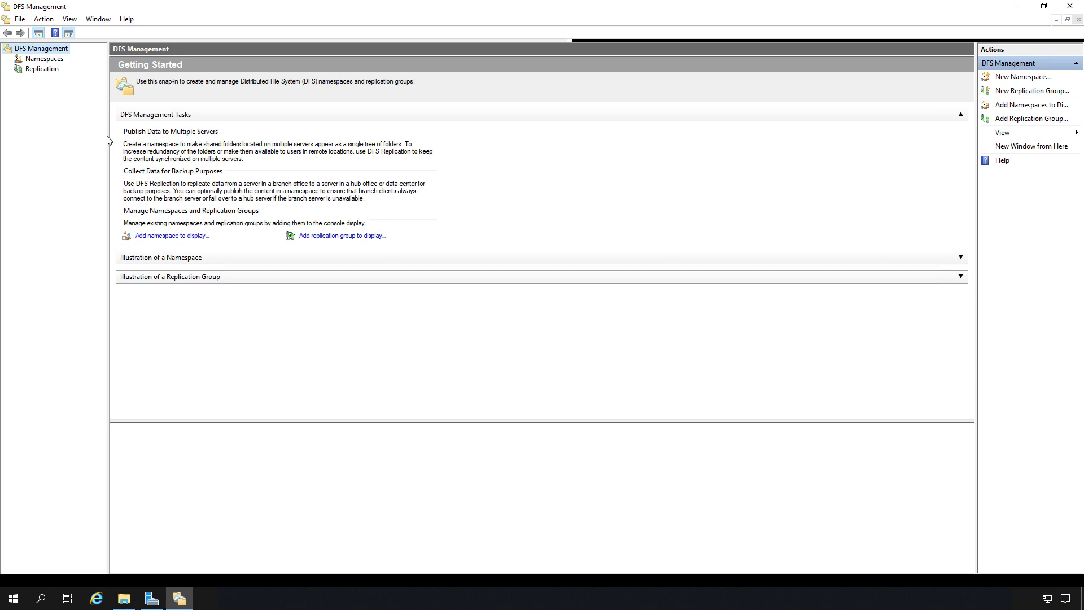
pyautogui.moveTo(106, 135); pyautogui.dragTo(210, 147)
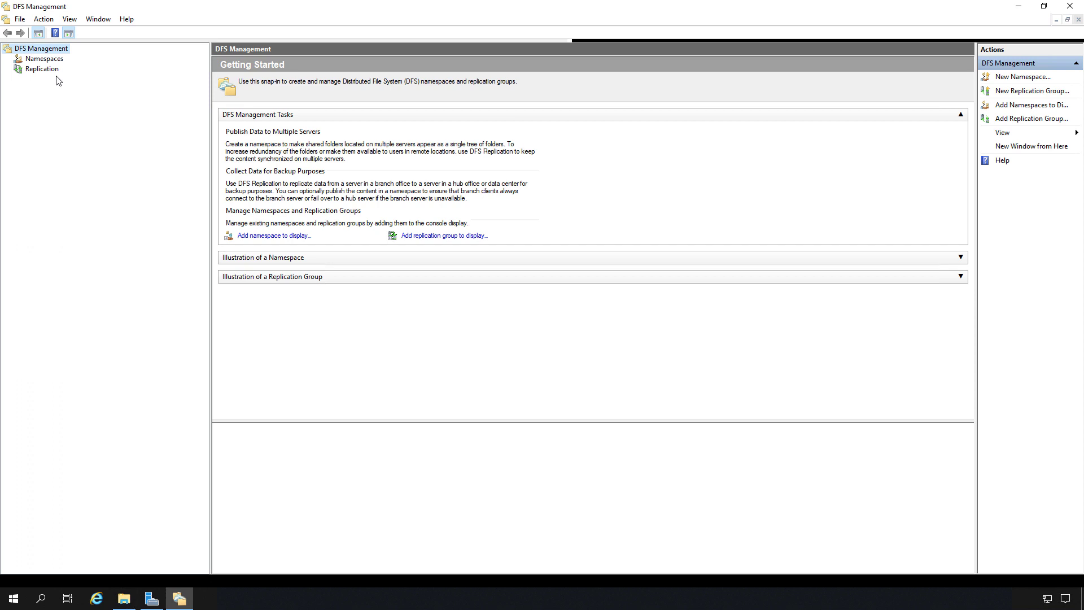
# Create a new folder named Shared on Local Disk (C:).
pyautogui.click(124, 600)
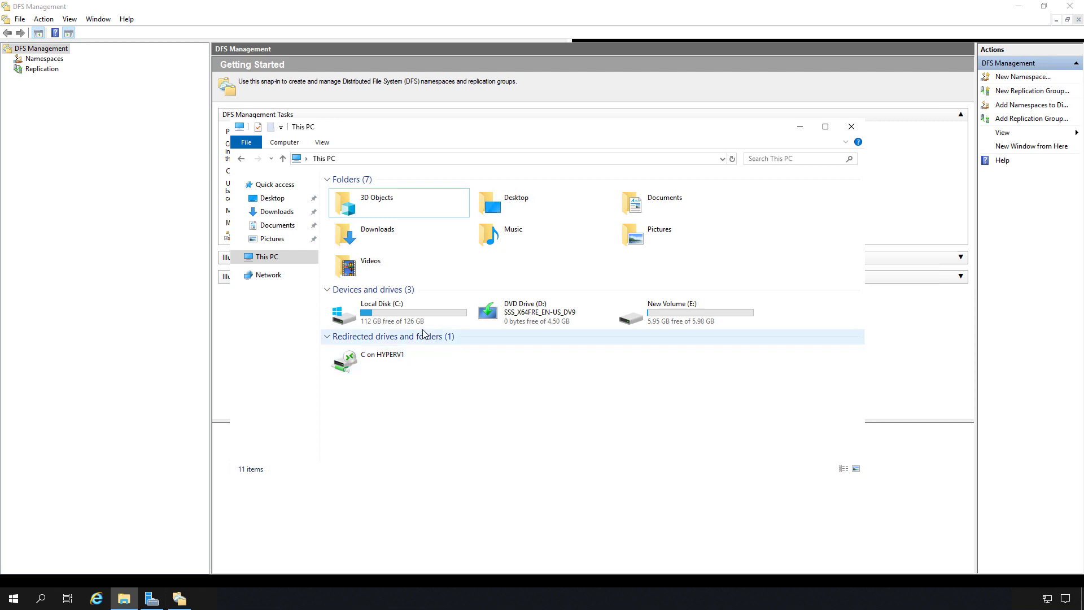
pyautogui.doubleClick(419, 311)
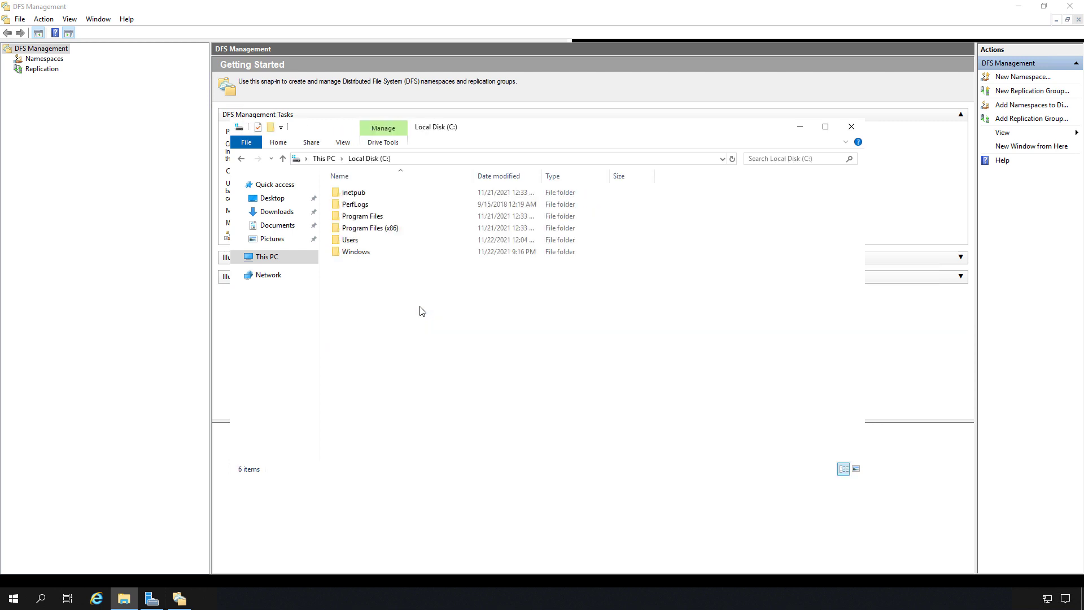
pyautogui.rightClick(413, 310)
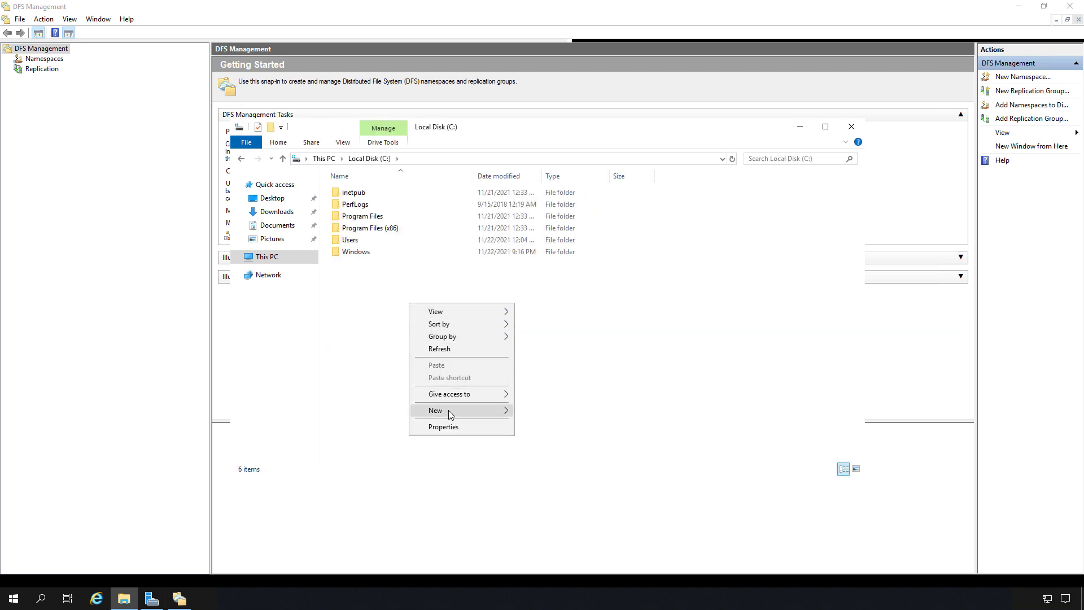
pyautogui.click(533, 412)
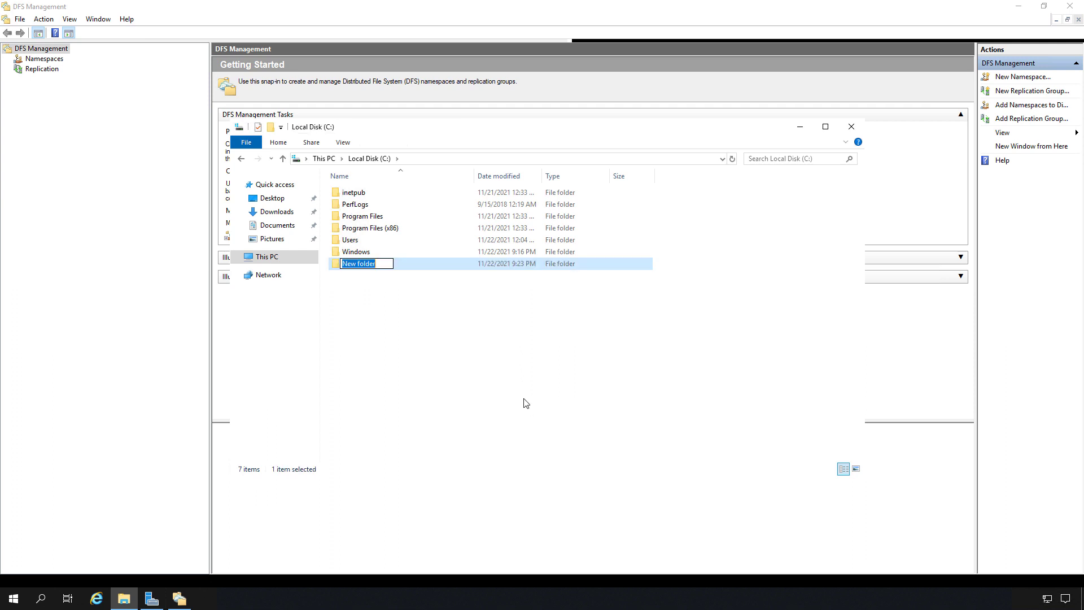
pyautogui.write('Shared')
pyautogui.press('Return')
pyautogui.press('Return')
# Add an empty text document named Test inside Shared, then return to C:.
pyautogui.rightClick(435, 254)
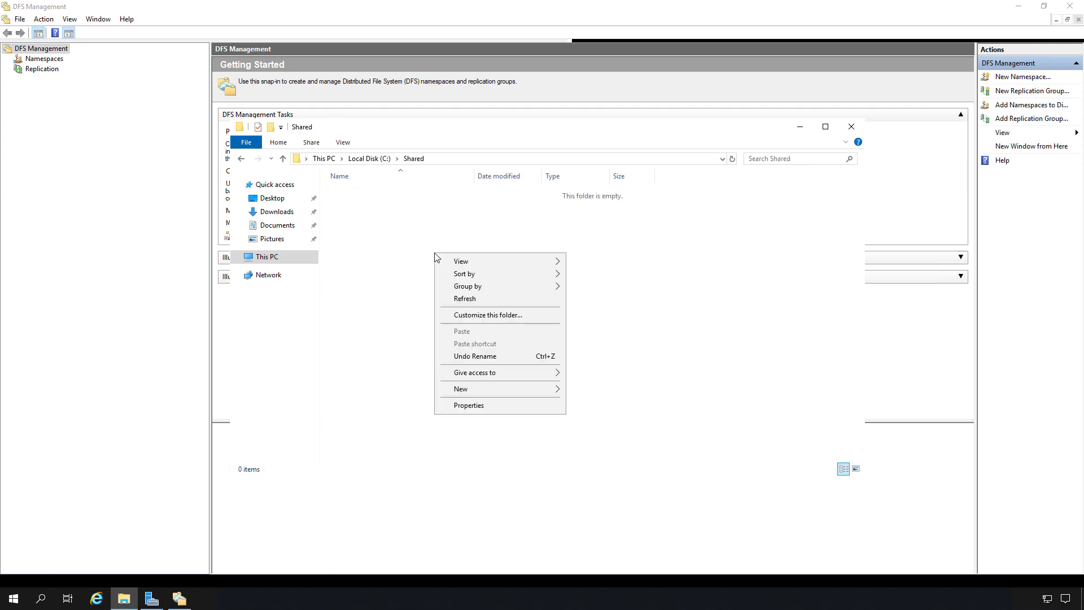
pyautogui.moveTo(486, 393)
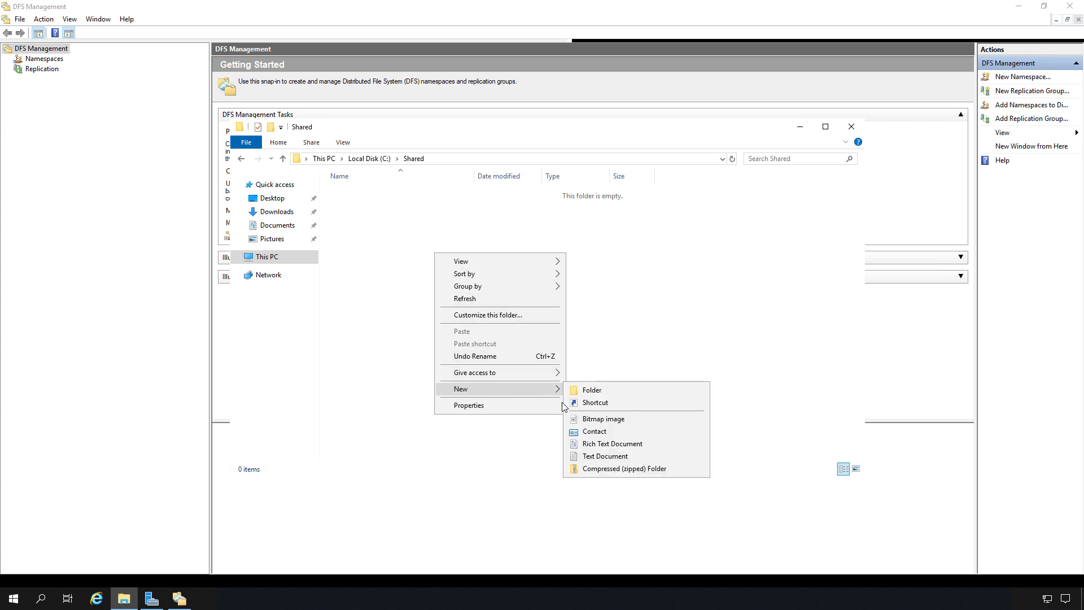
pyautogui.click(596, 456)
pyautogui.write('Test')
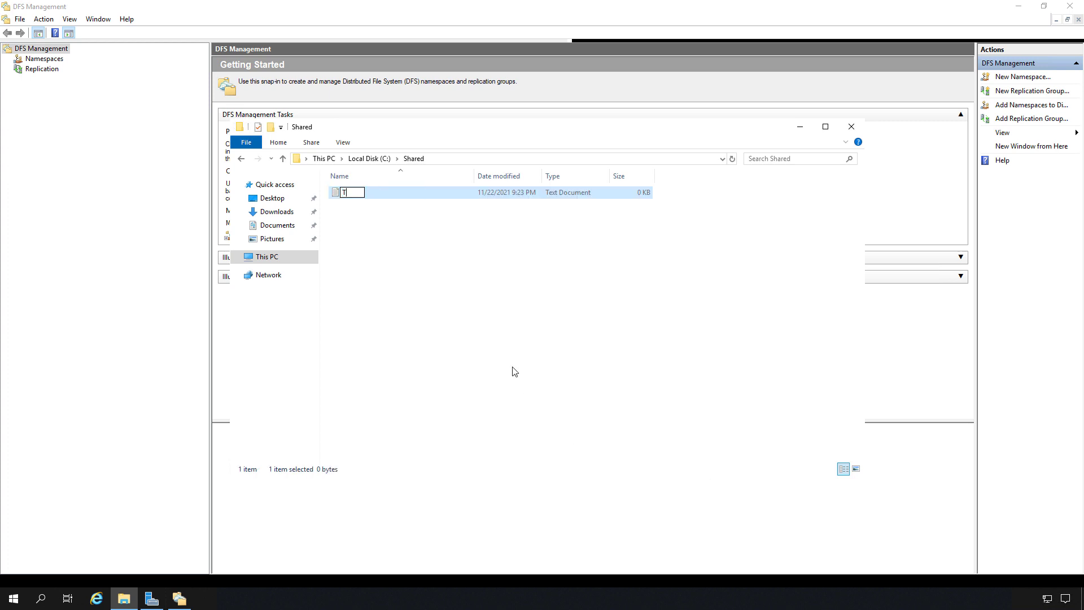
pyautogui.click(515, 372)
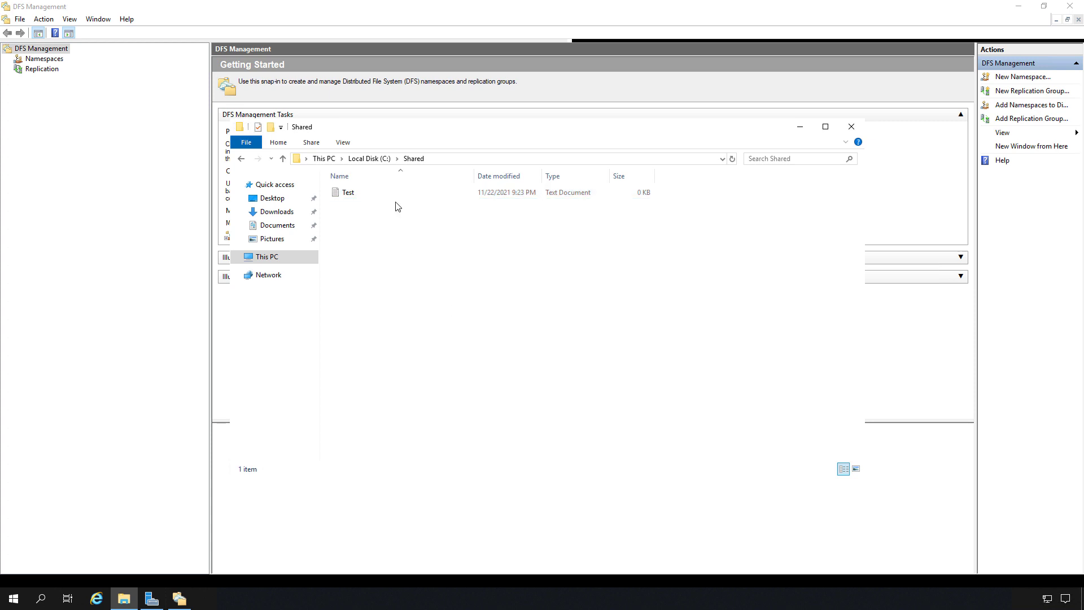
pyautogui.click(370, 158)
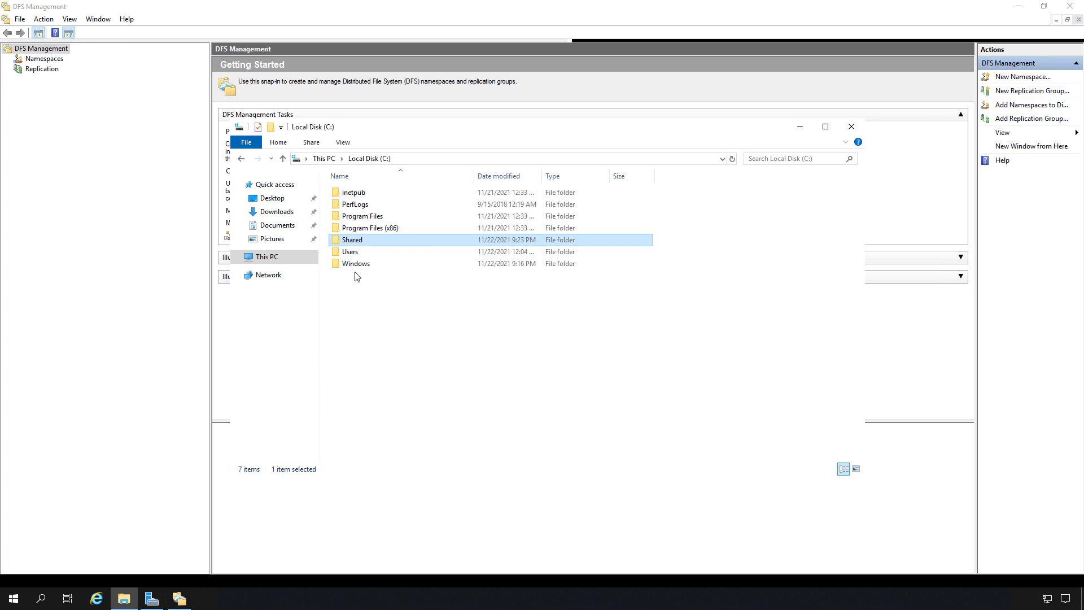
# Share the Shared folder via Advanced Sharing with Everyone granted Full Control, then address \\server01.
pyautogui.rightClick(386, 247)
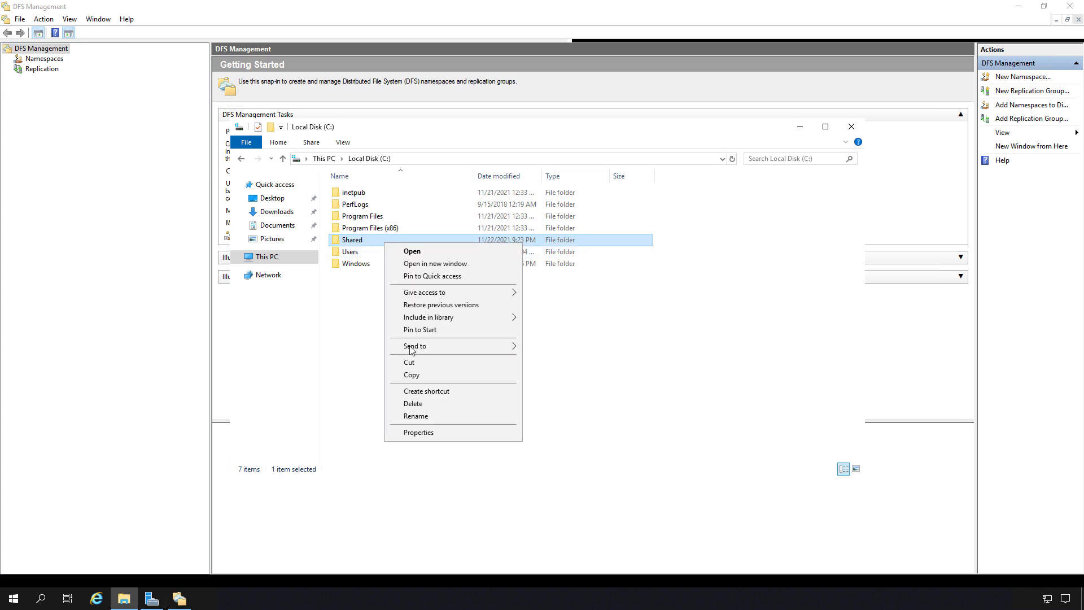
pyautogui.click(419, 432)
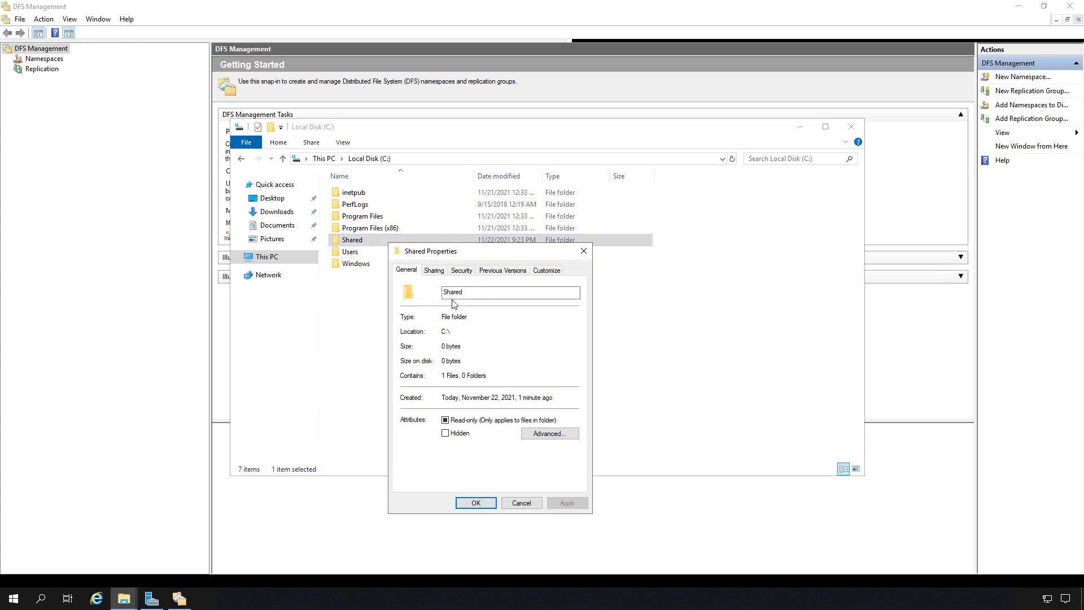
pyautogui.click(439, 273)
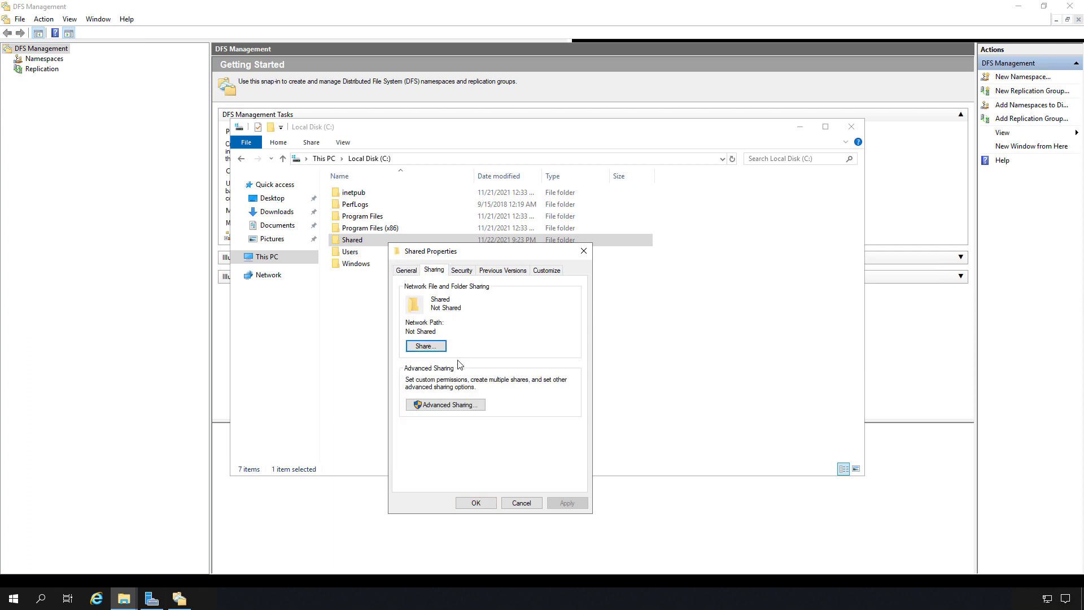
pyautogui.click(455, 406)
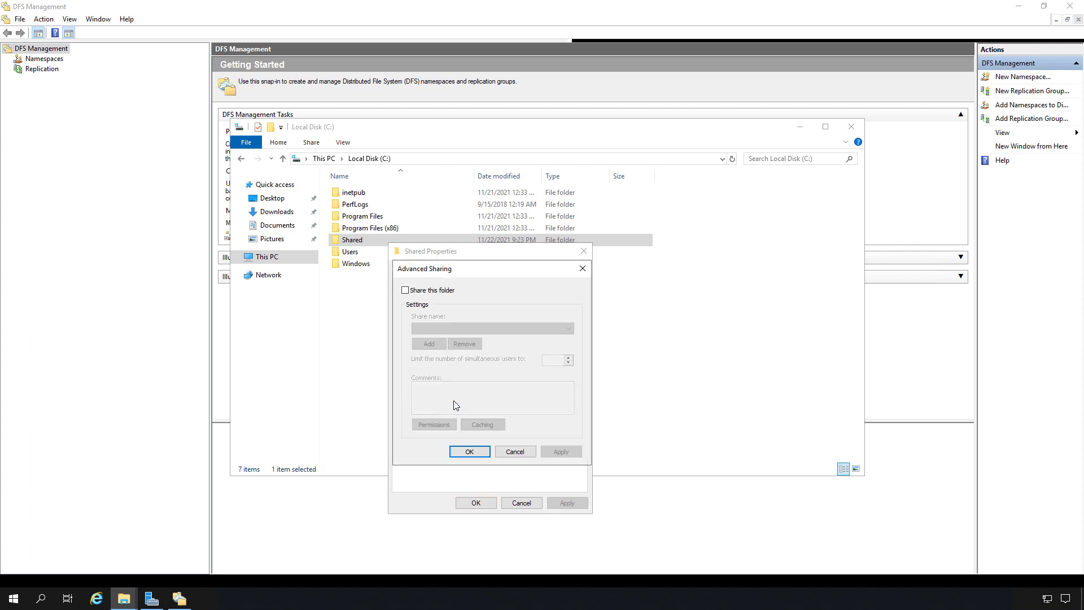
pyautogui.click(435, 292)
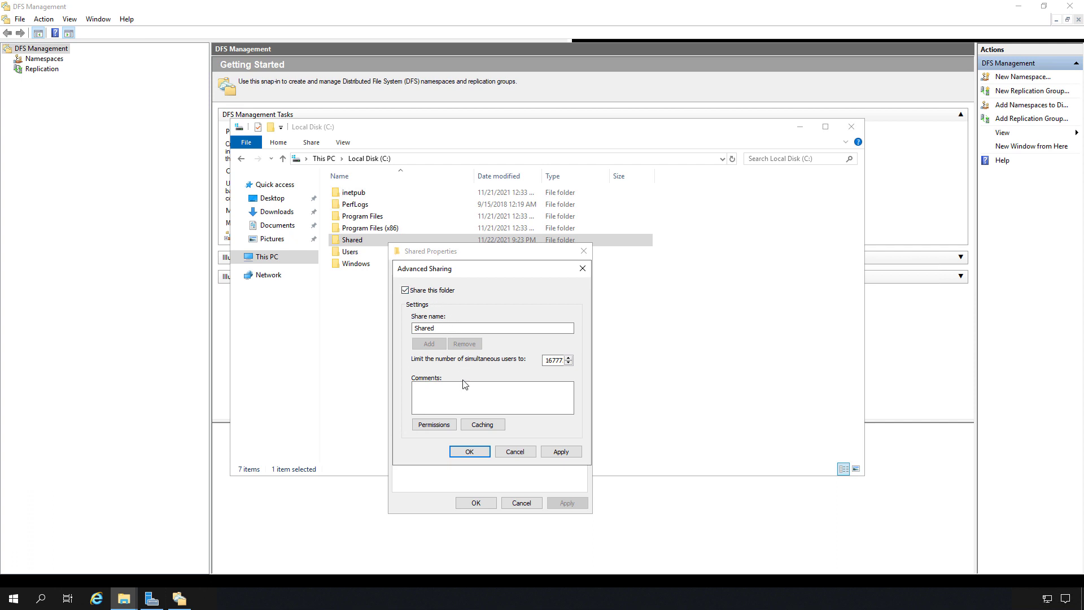
pyautogui.click(434, 424)
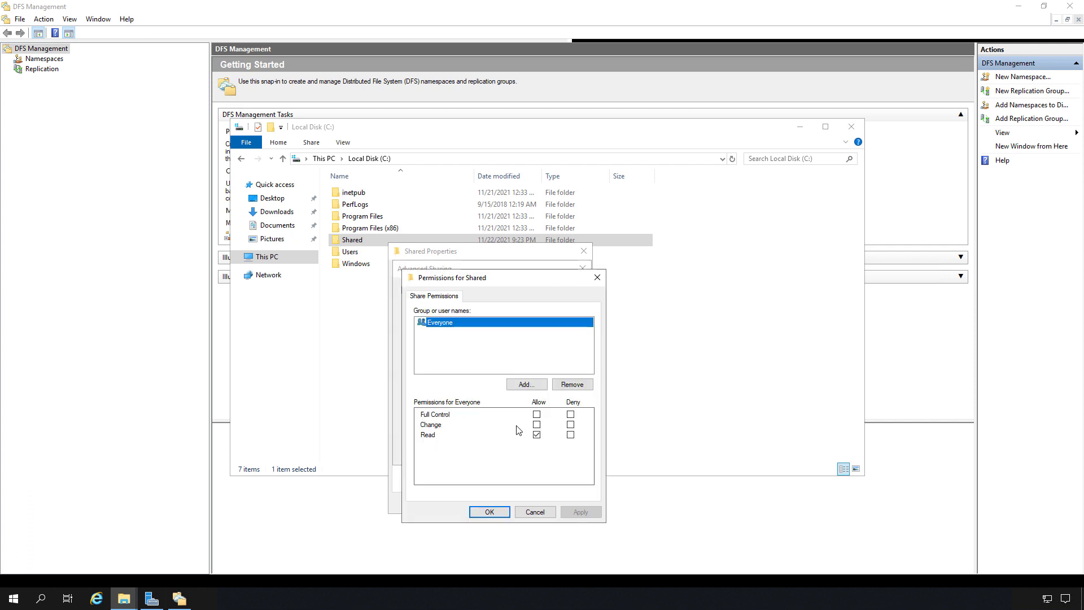
pyautogui.click(537, 414)
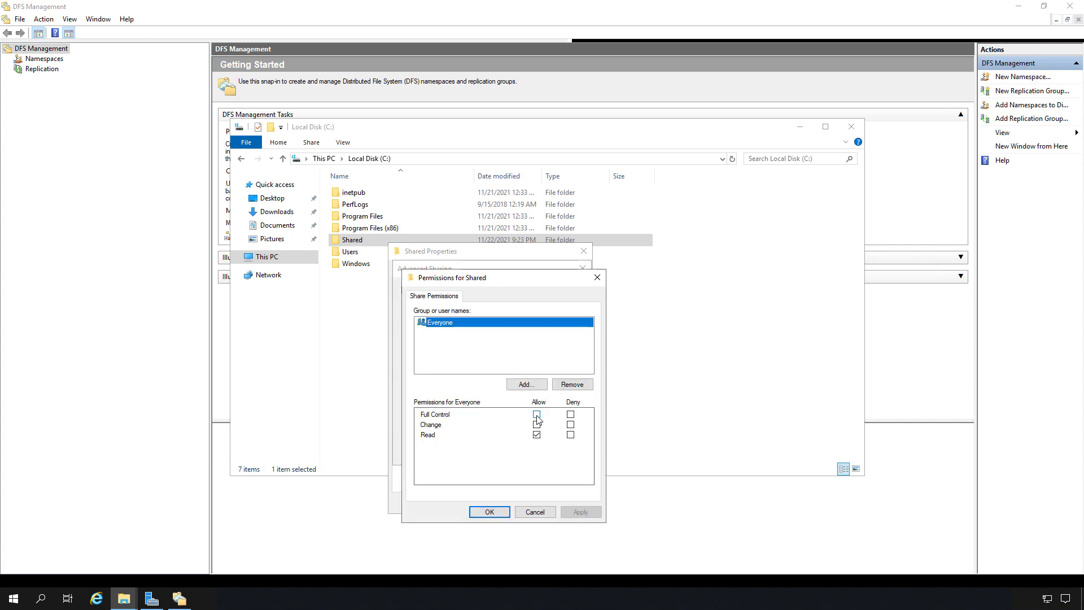
pyautogui.click(490, 512)
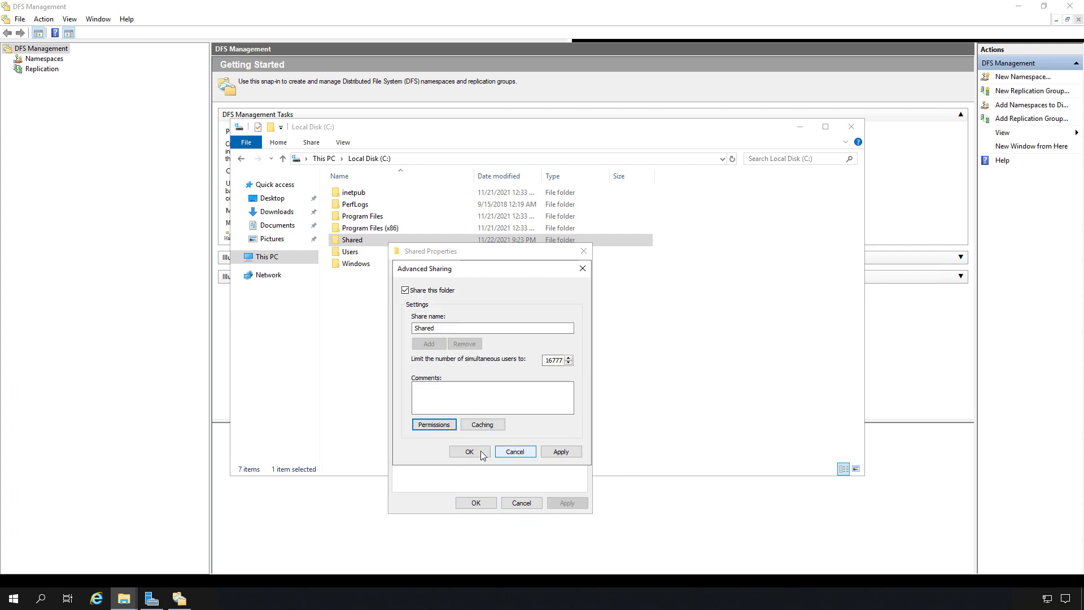
pyautogui.click(472, 451)
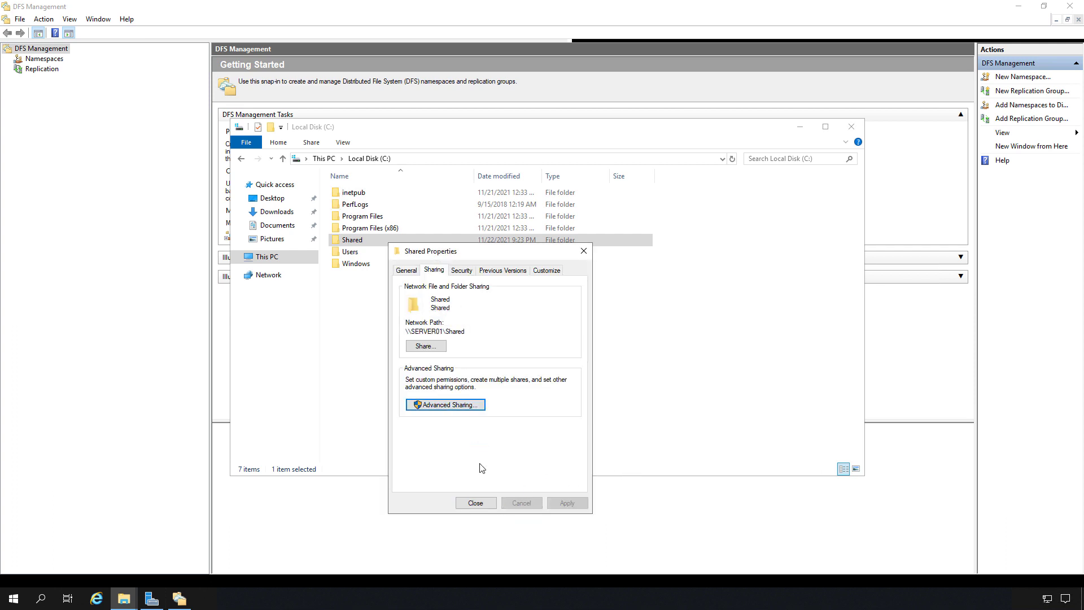
pyautogui.click(474, 503)
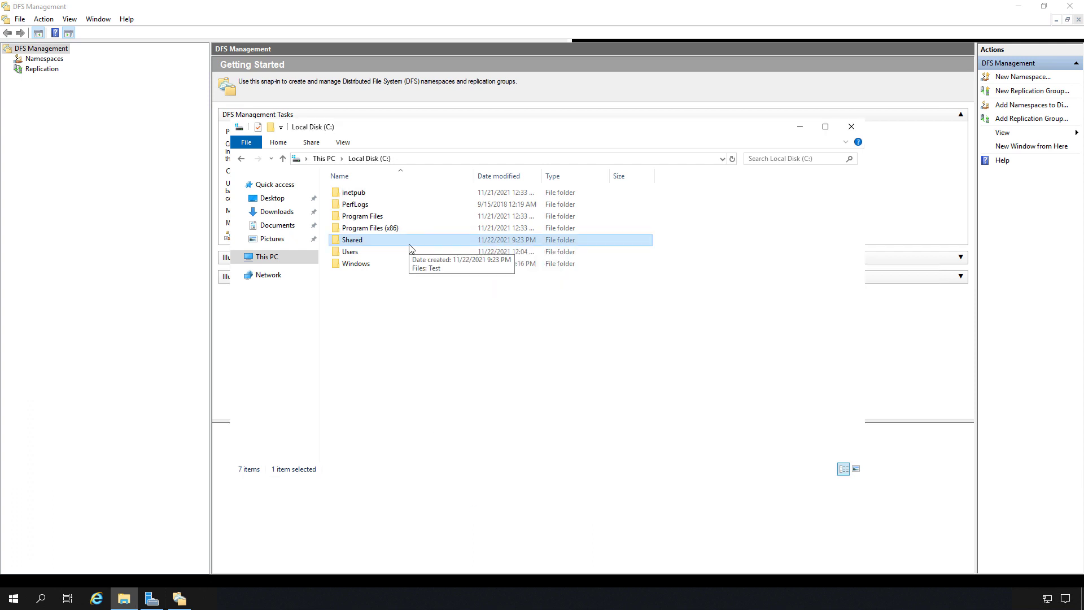
pyautogui.click(423, 160)
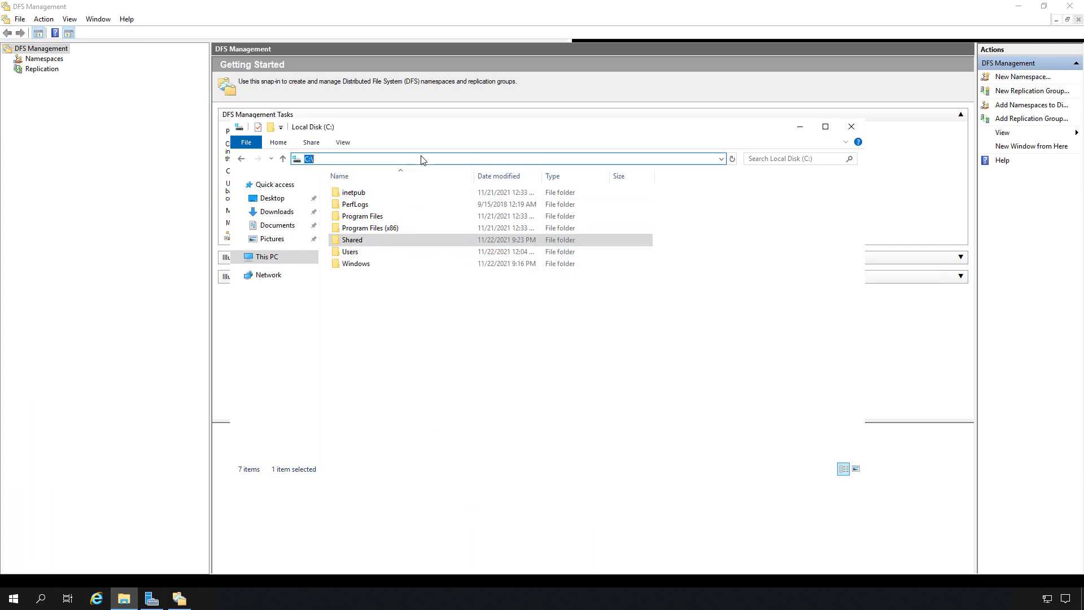
pyautogui.write('\\server01')
# Open \\server01\Shared to see Test, then check \\server02\Shared and back out to server02's shares.
pyautogui.press('Return')
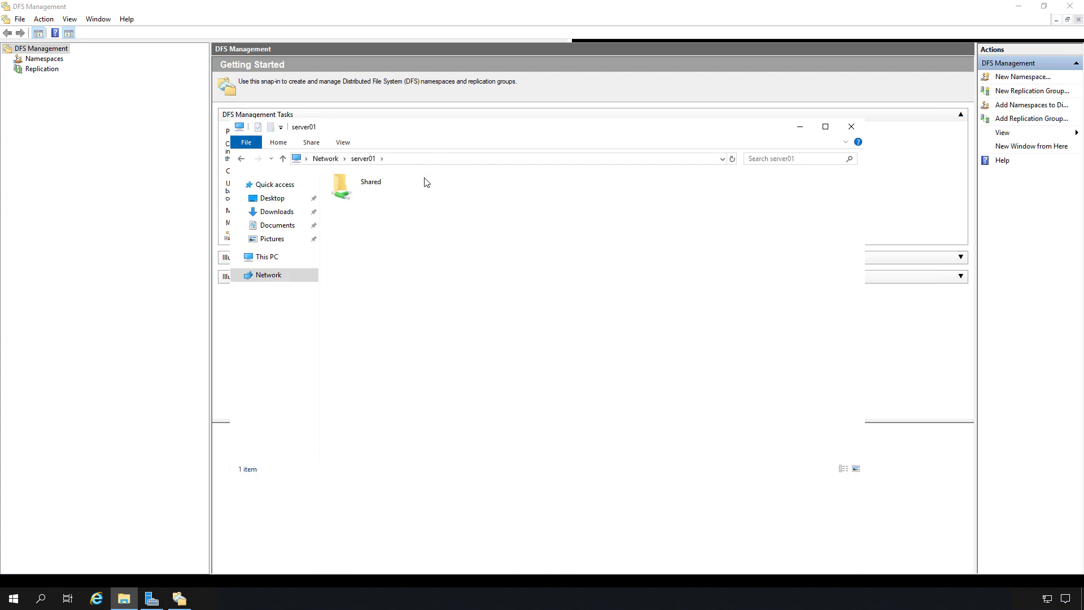
pyautogui.doubleClick(371, 192)
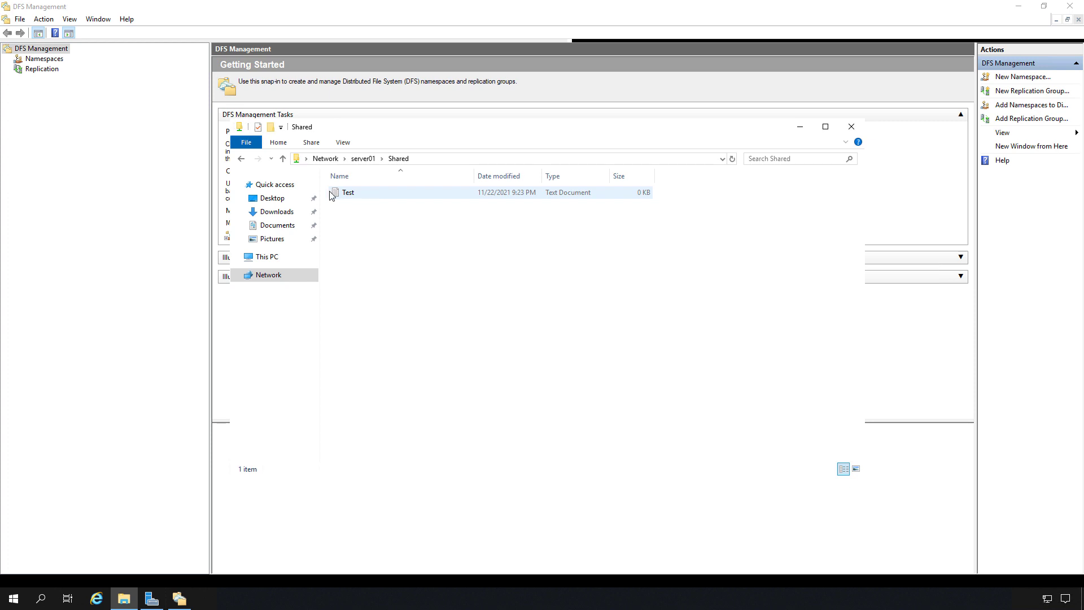
pyautogui.click(425, 160)
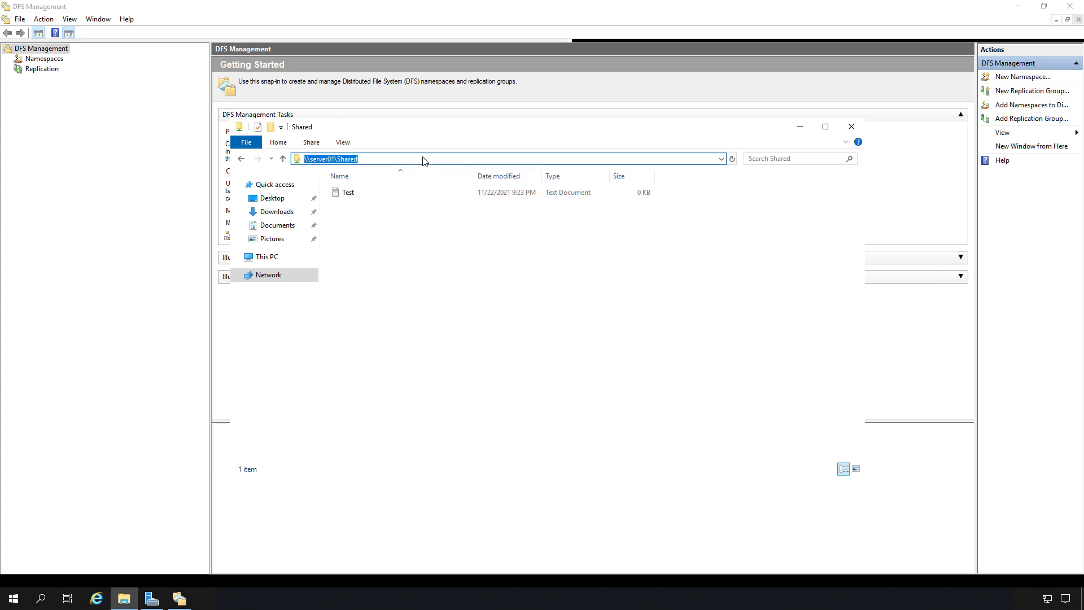
pyautogui.write('\\\\server02')
pyautogui.press('Return')
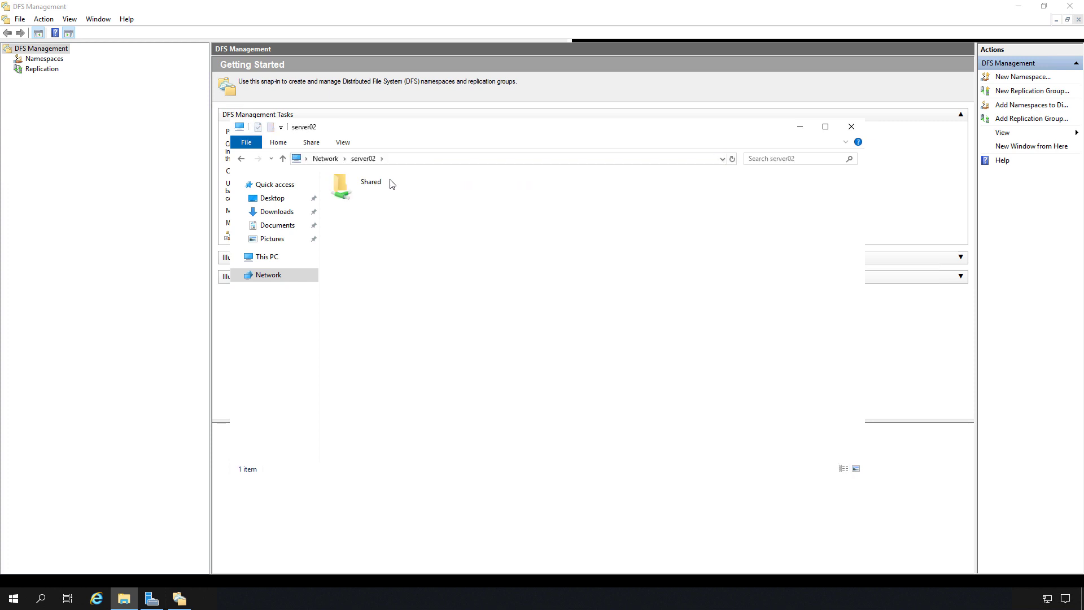
pyautogui.doubleClick(375, 191)
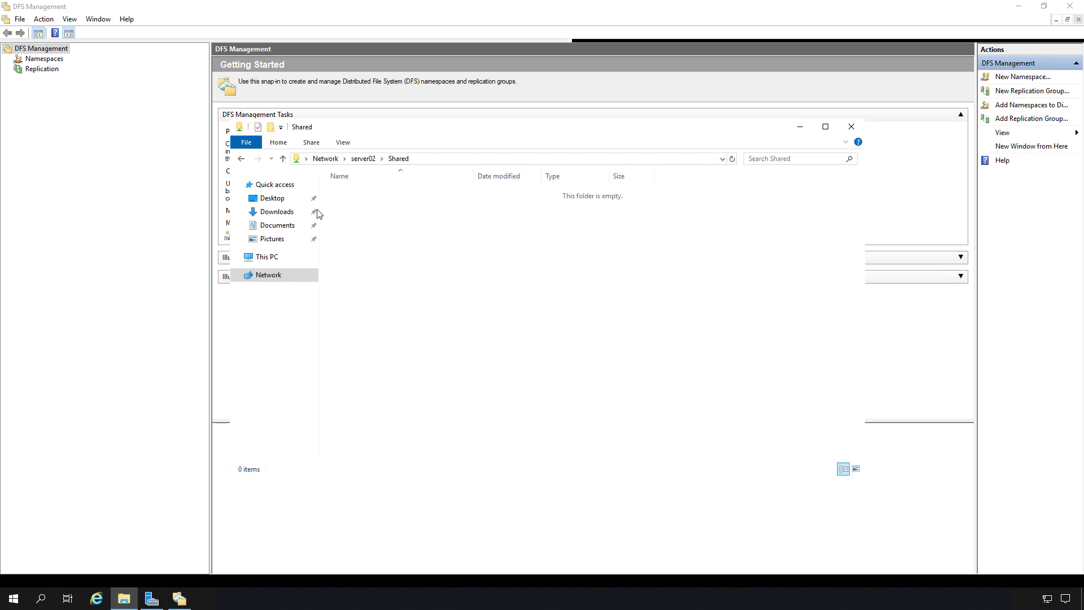
pyautogui.click(241, 159)
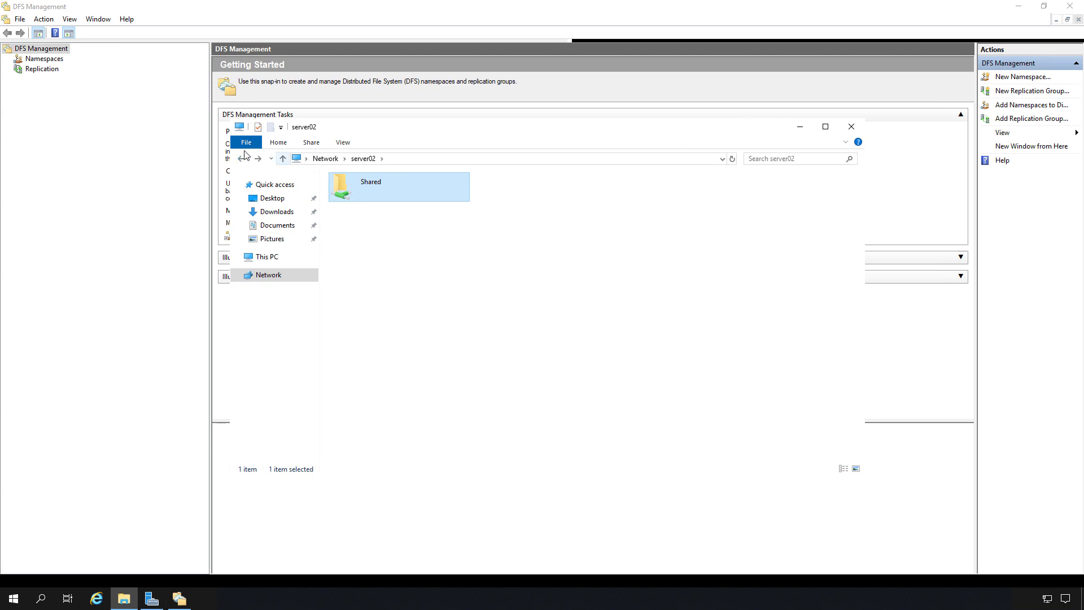
# Start a New Namespace from the Namespaces node and choose SERVER01 as the namespace server.
pyautogui.click(189, 137)
pyautogui.click(40, 60)
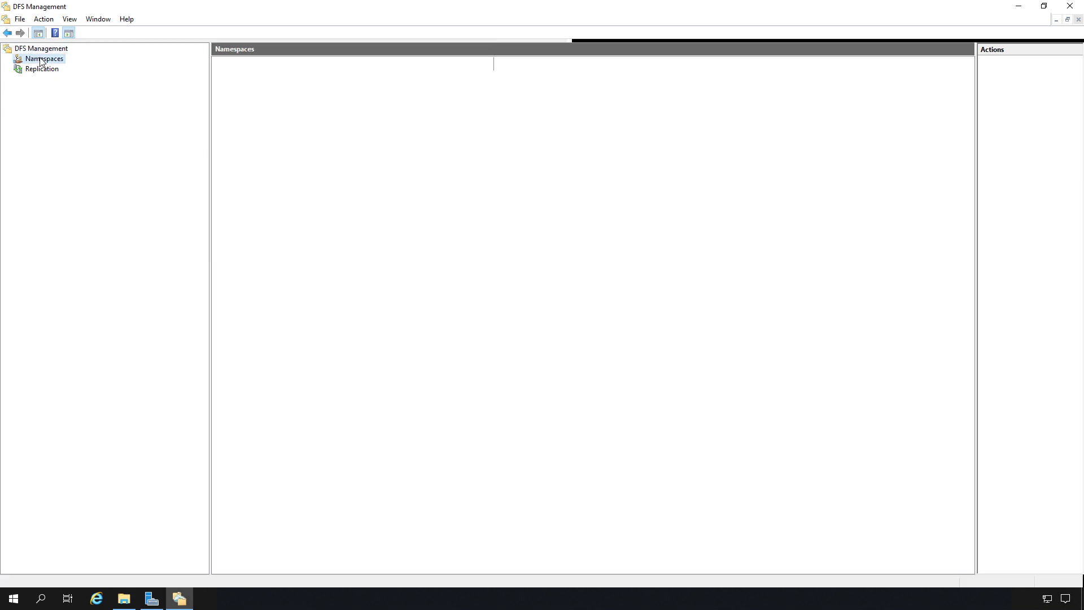
pyautogui.rightClick(41, 60)
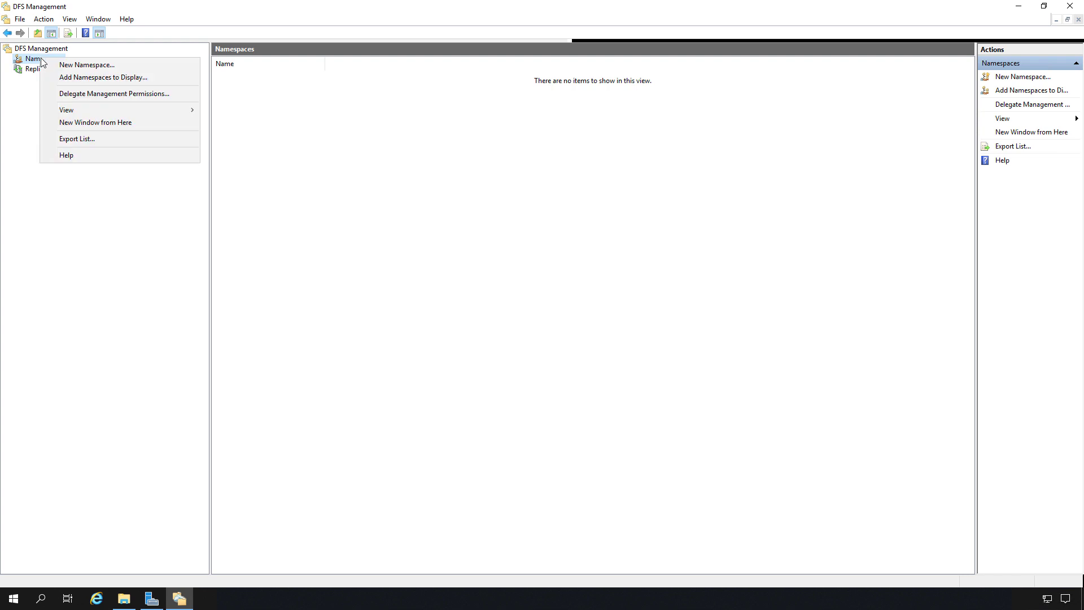
pyautogui.click(51, 63)
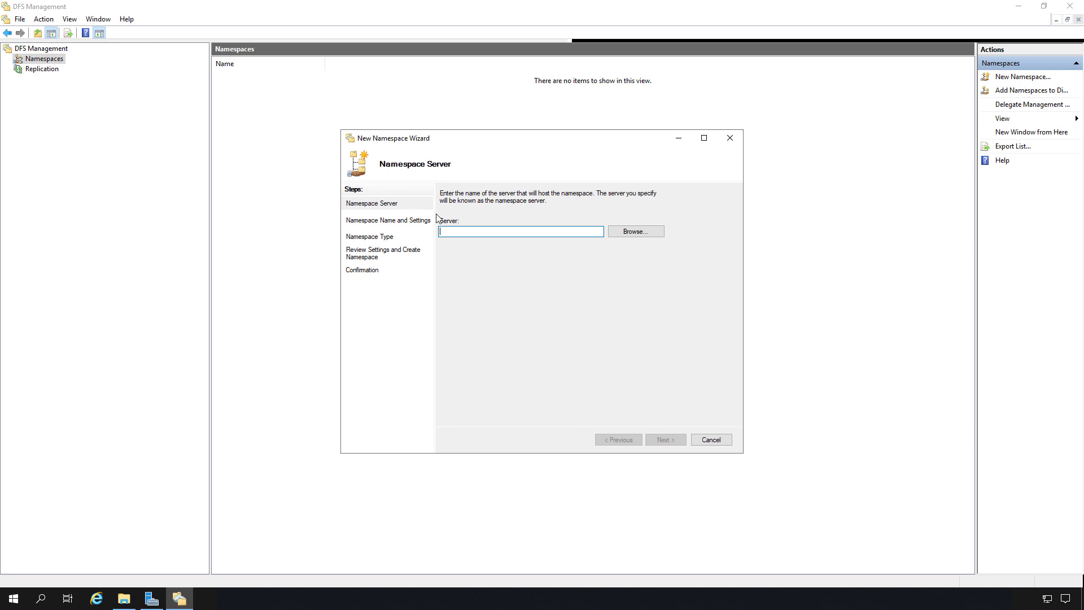
pyautogui.click(630, 232)
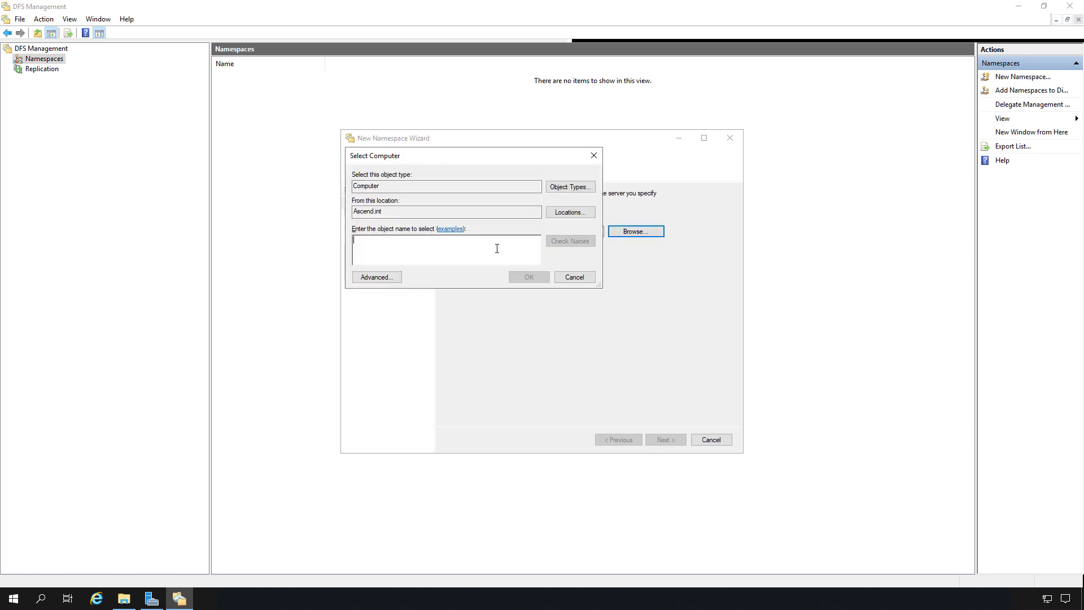
pyautogui.write('server')
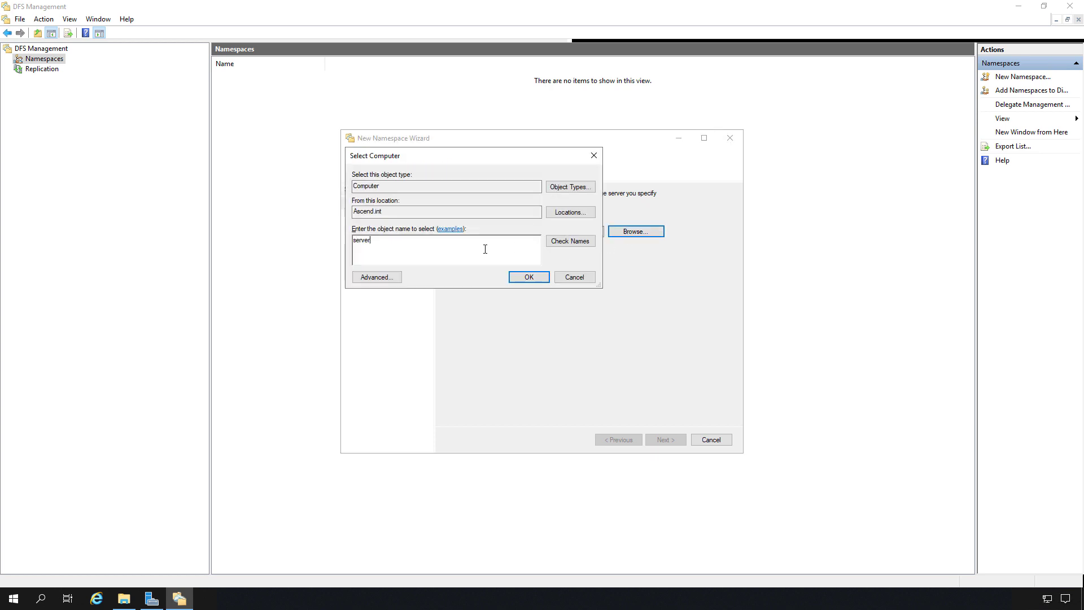
pyautogui.write('01')
pyautogui.click(546, 246)
pyautogui.click(531, 278)
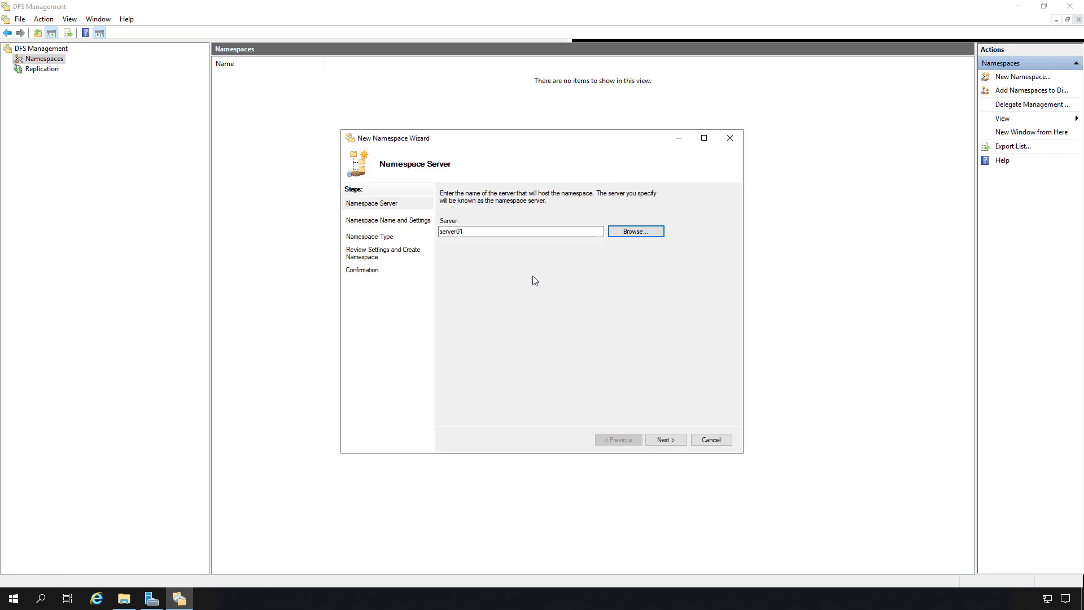
# Name the namespace dfs and give its shared folder custom permissions with Everyone Full Control.
pyautogui.click(666, 440)
pyautogui.write('dfs')
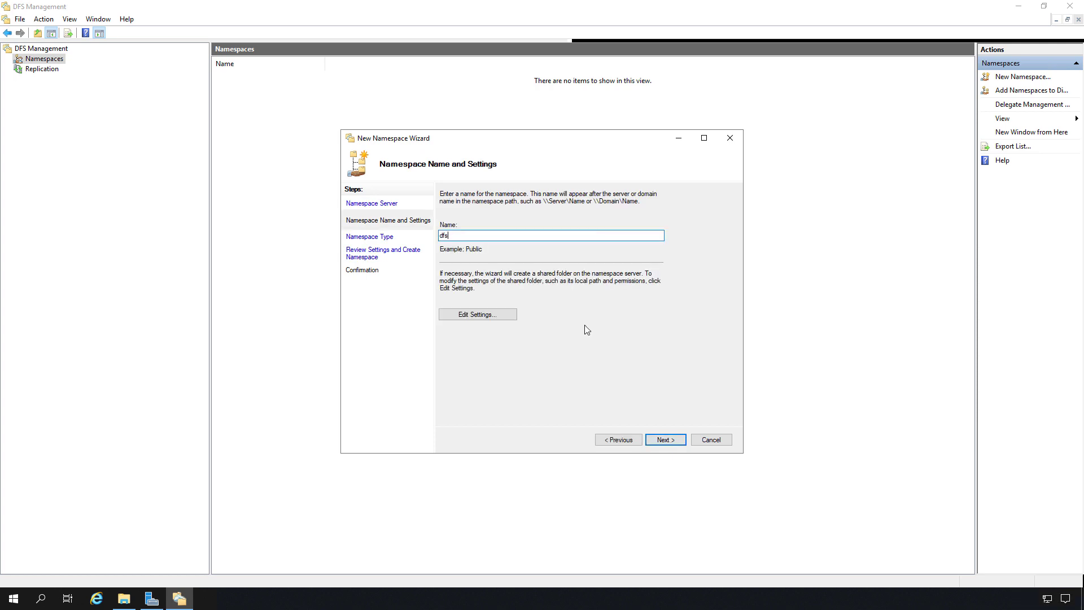
pyautogui.click(503, 315)
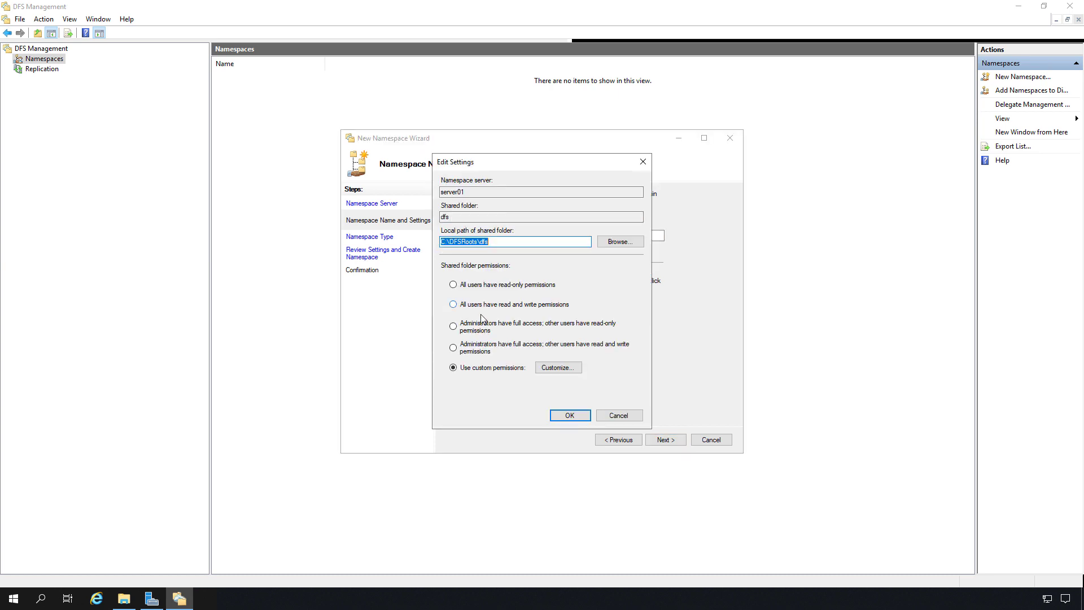
pyautogui.click(556, 368)
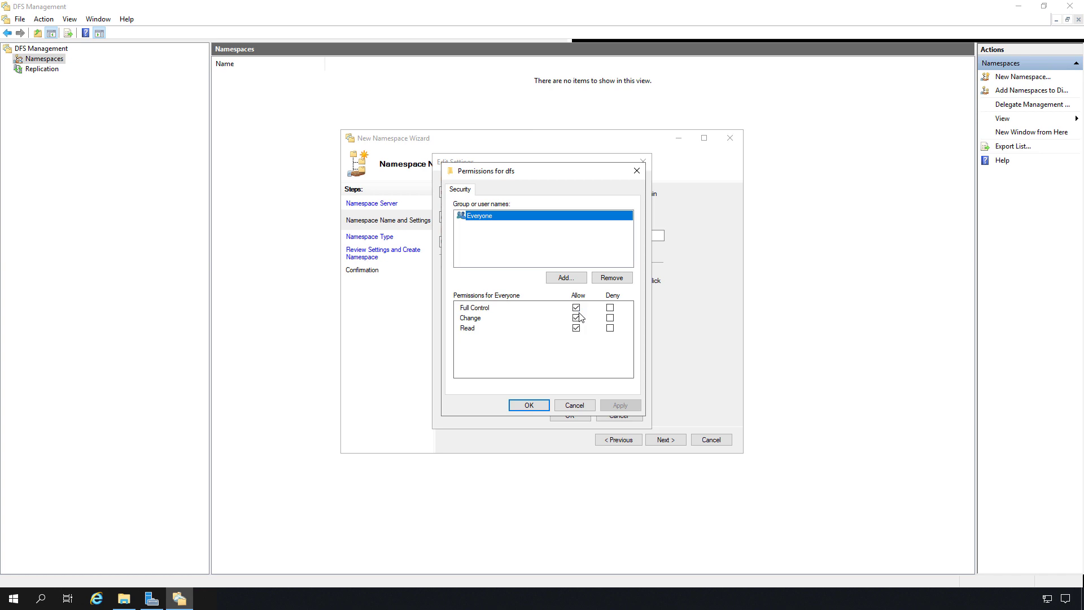
pyautogui.click(529, 405)
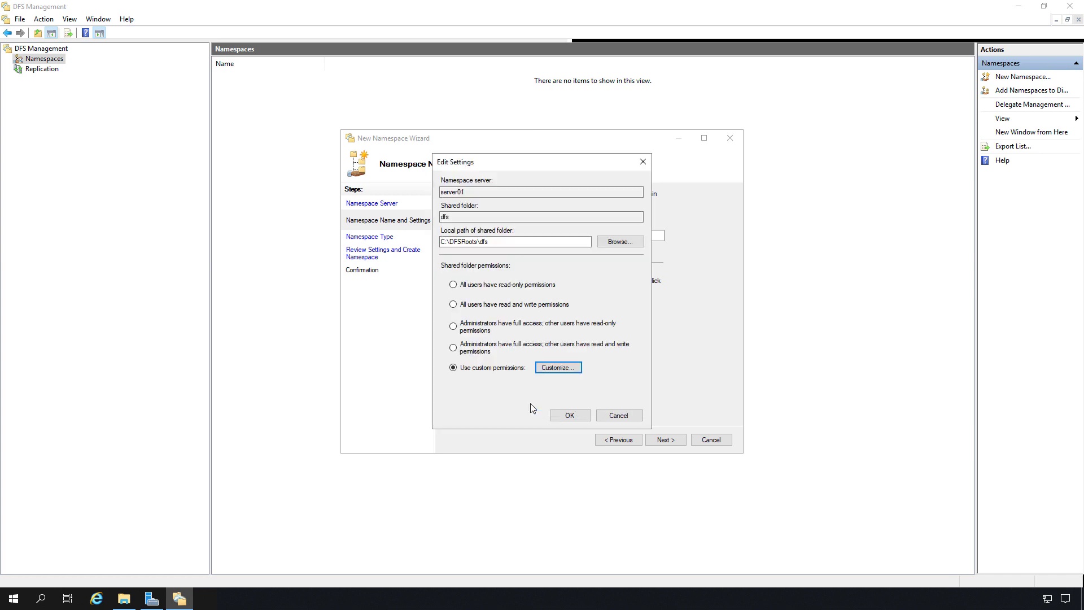
pyautogui.click(565, 416)
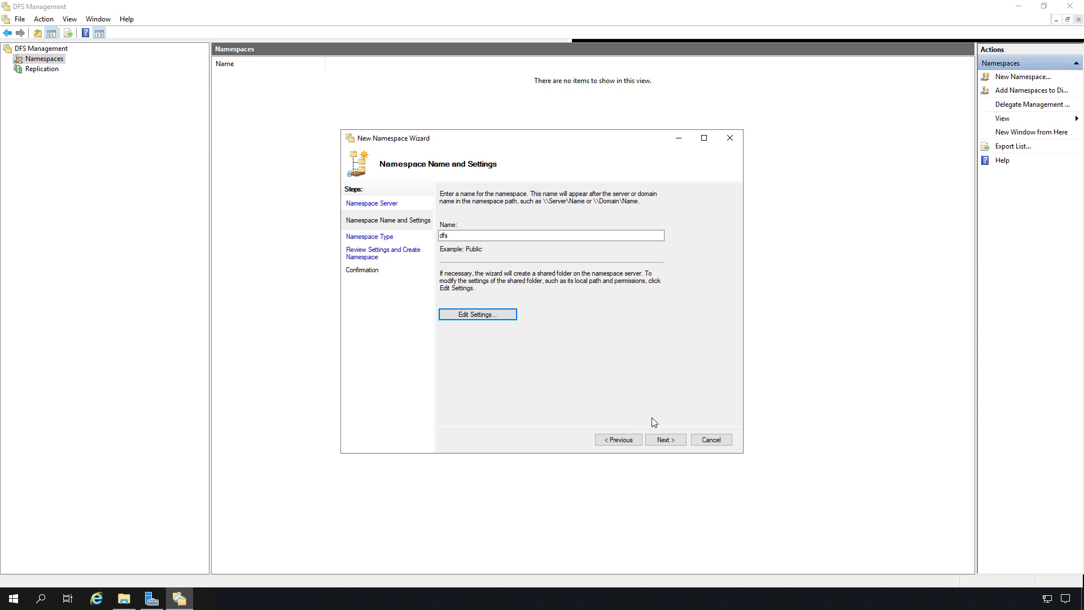
# Keep the Domain-based namespace type, create \\Ascend.int\dfs, and close the wizard.
pyautogui.click(664, 443)
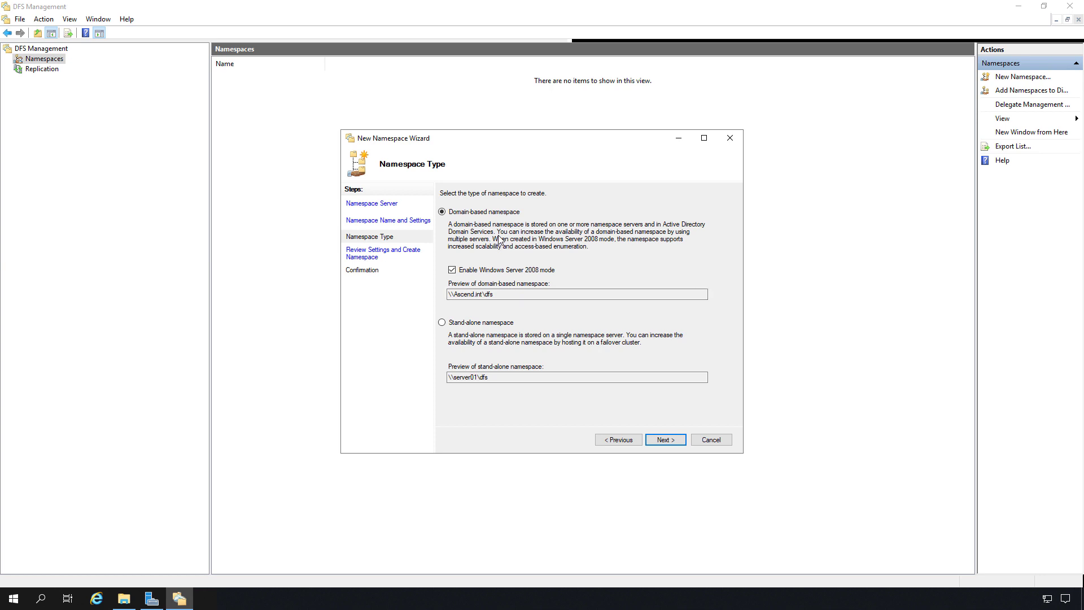
pyautogui.click(490, 325)
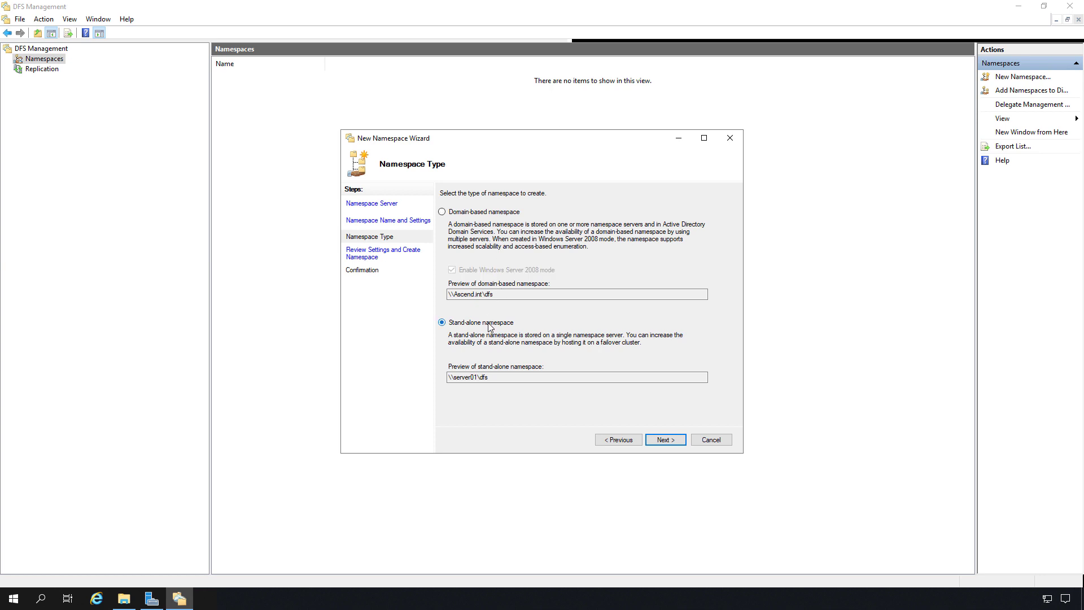
pyautogui.click(490, 212)
pyautogui.click(665, 440)
pyautogui.click(665, 440)
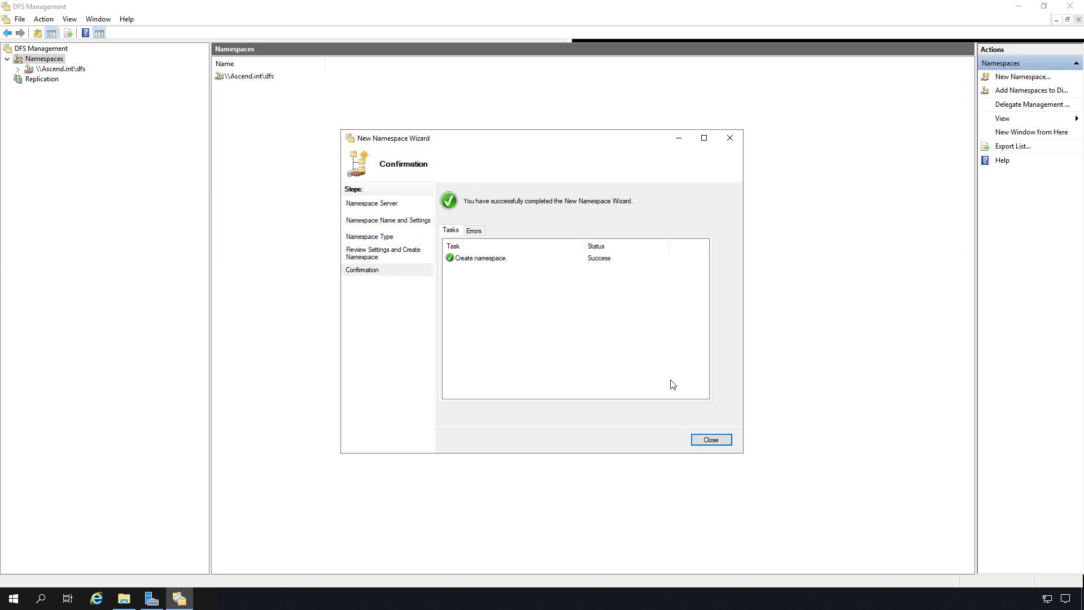
pyautogui.click(700, 441)
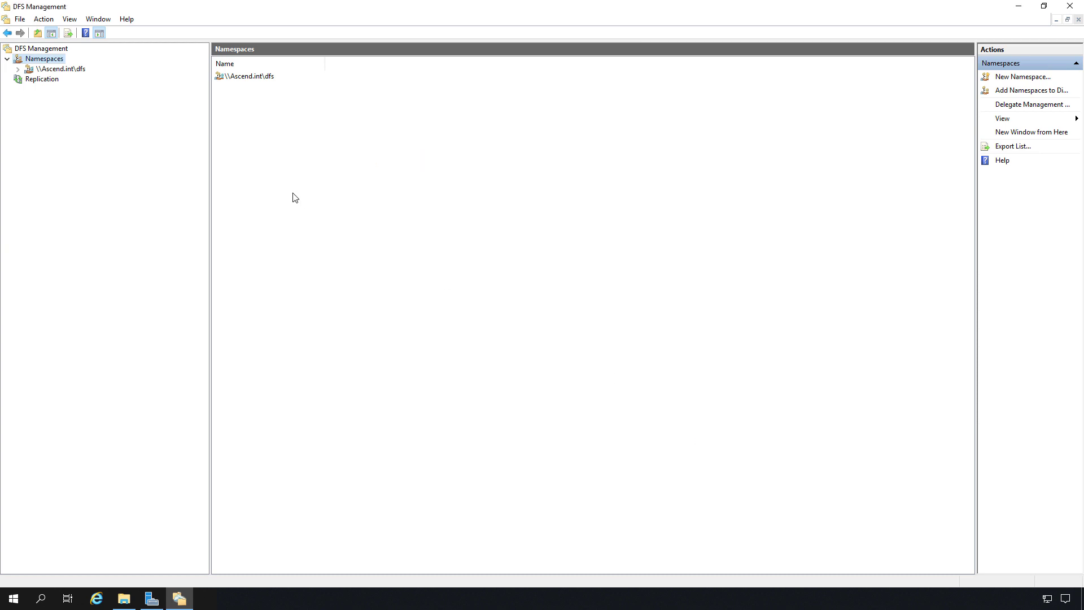
# Open \\Ascend.int\dfs and begin a New Folder named shared in it.
pyautogui.doubleClick(247, 77)
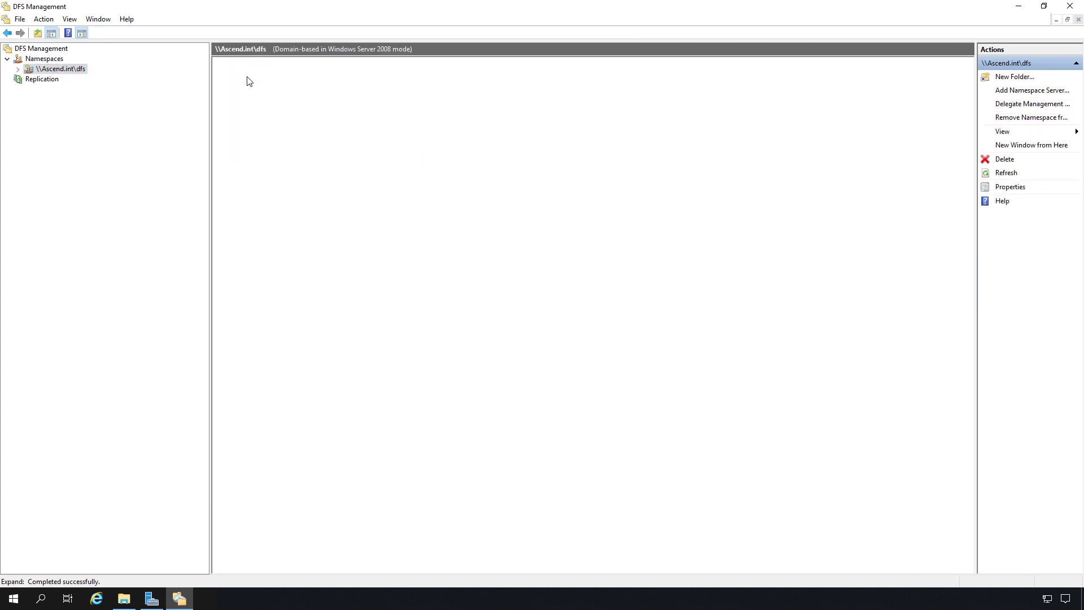
pyautogui.rightClick(67, 73)
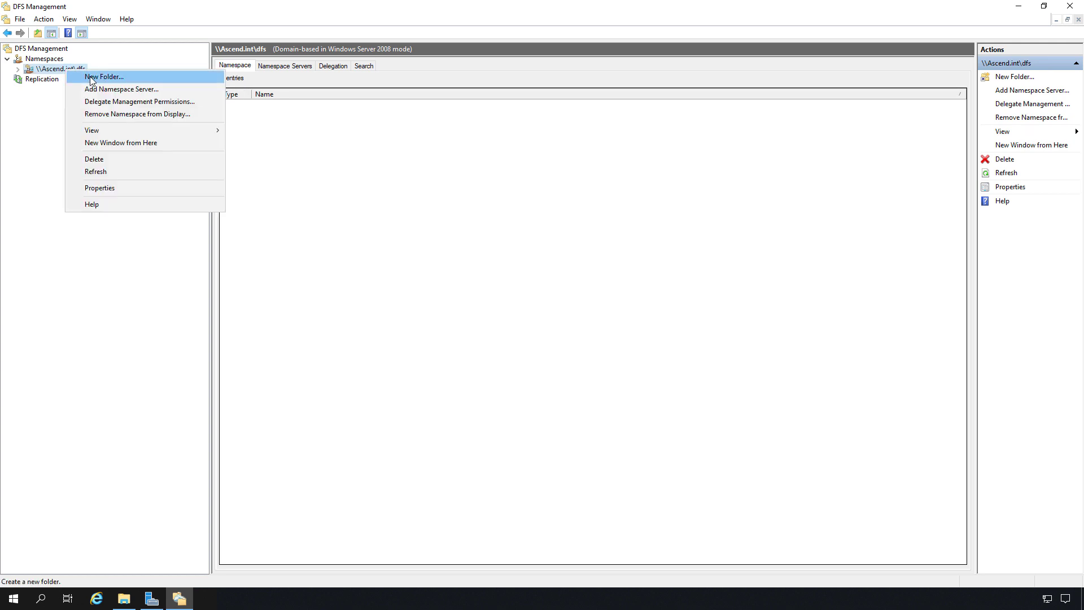
pyautogui.click(91, 79)
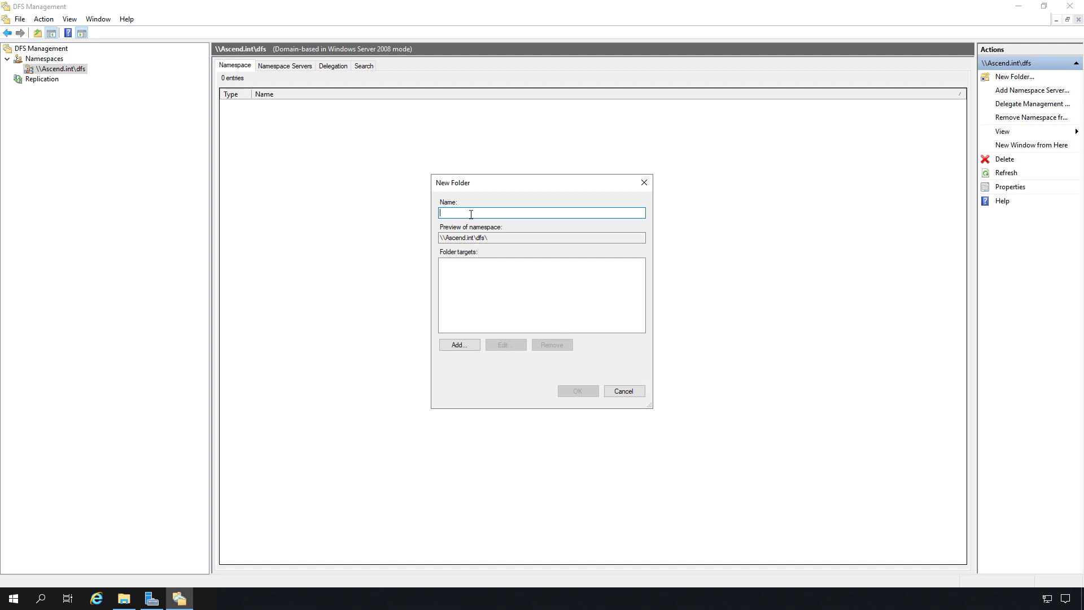
pyautogui.write('shared')
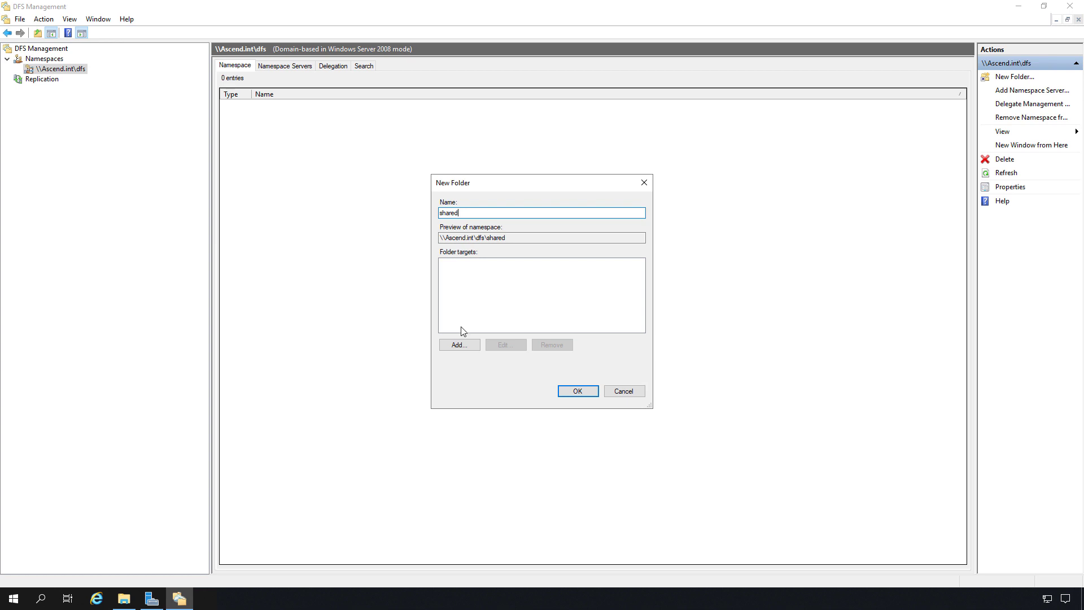
# Browse SERVER01's shares and add \\SERVER01\Shared as a folder target.
pyautogui.click(460, 344)
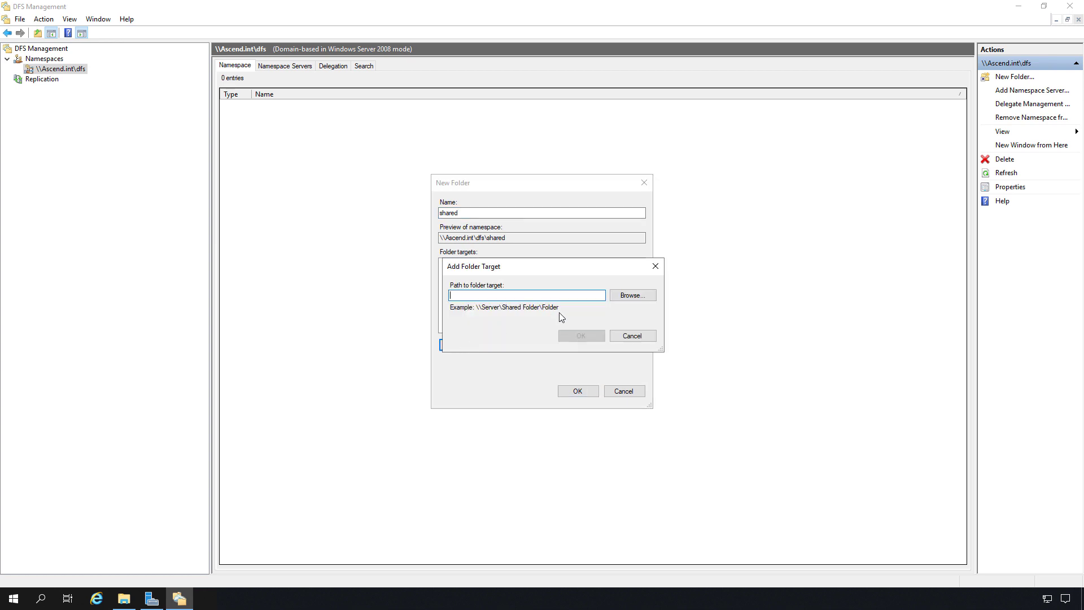
pyautogui.click(621, 297)
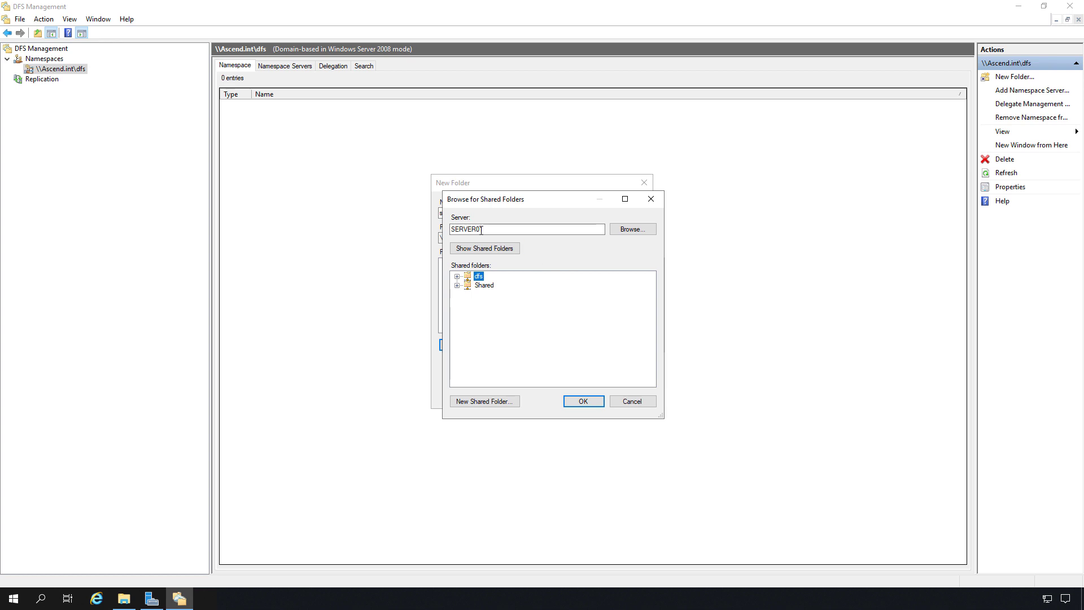
pyautogui.click(484, 285)
pyautogui.click(577, 401)
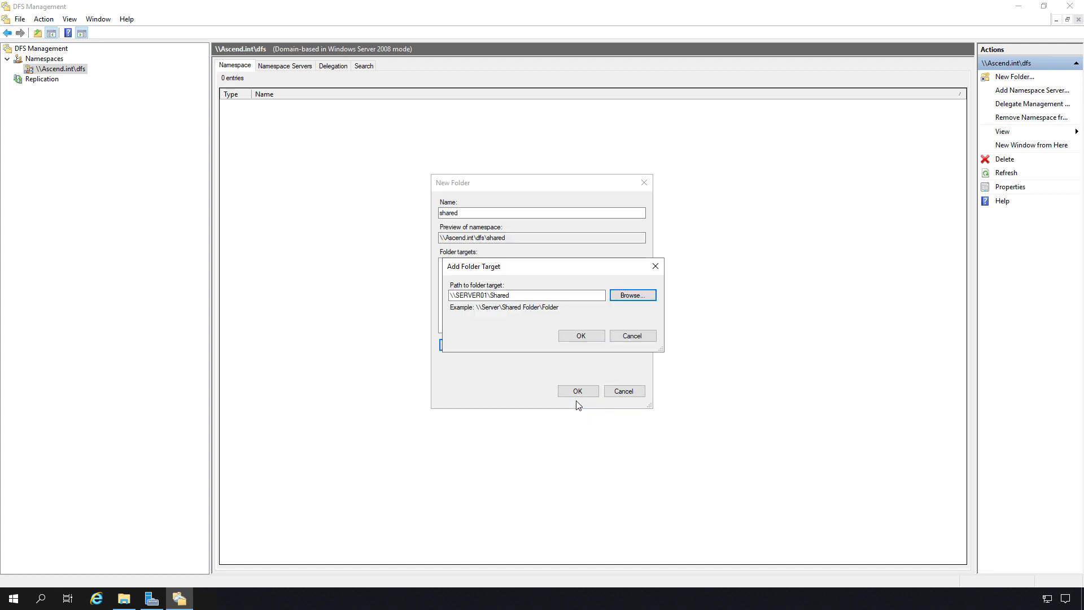
pyautogui.click(575, 339)
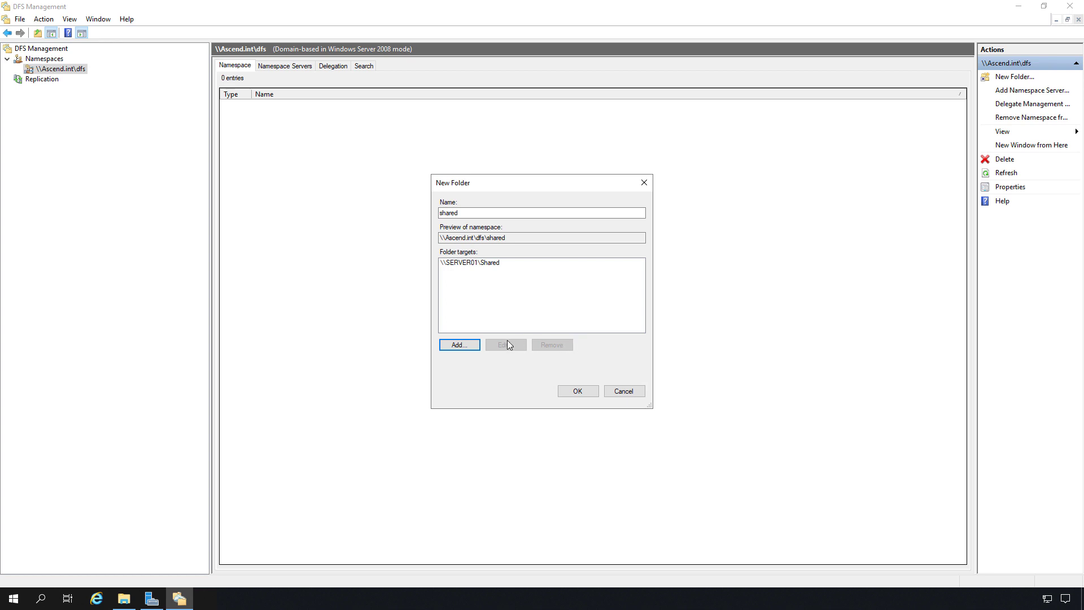
# Browse shares on SERVER02 and add \\SERVER02\Shared as the second folder target.
pyautogui.click(464, 344)
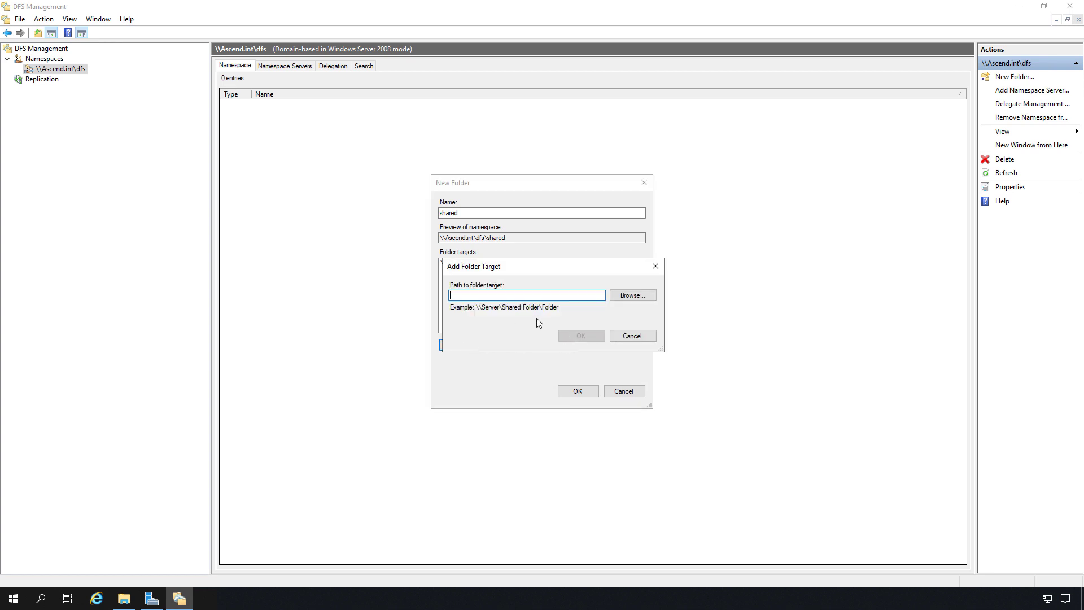
pyautogui.click(641, 297)
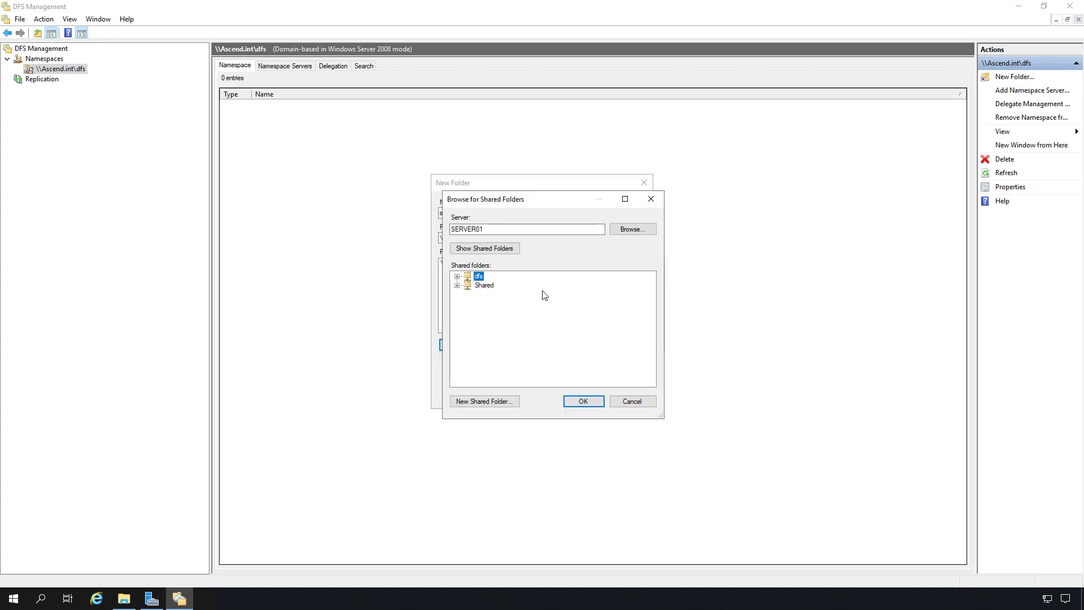
pyautogui.click(506, 231)
pyautogui.press('BackSpace')
pyautogui.write('2')
pyautogui.press('Return')
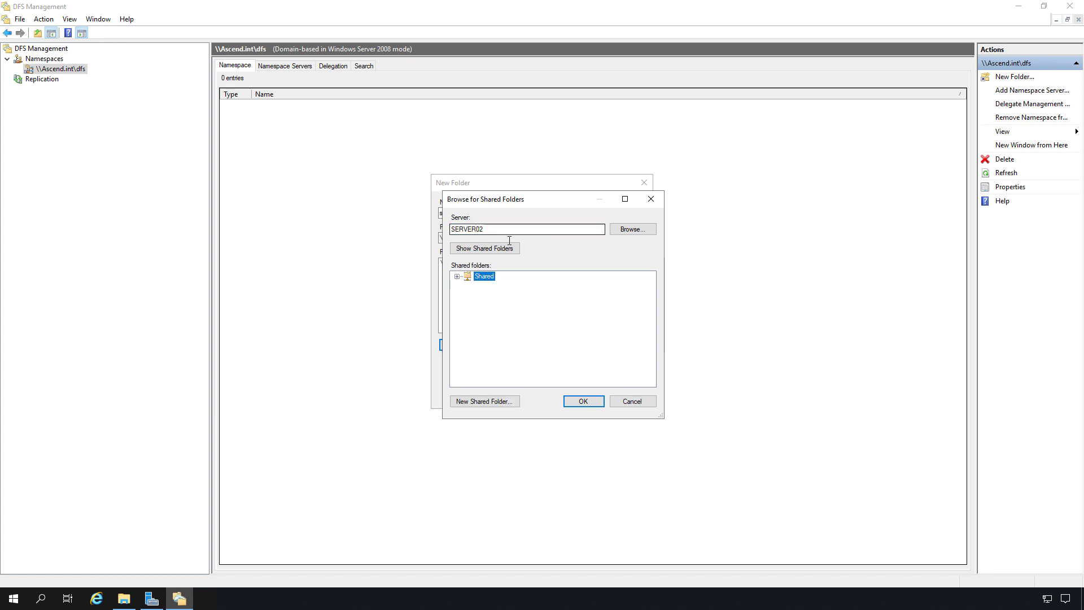
pyautogui.click(483, 279)
pyautogui.click(585, 402)
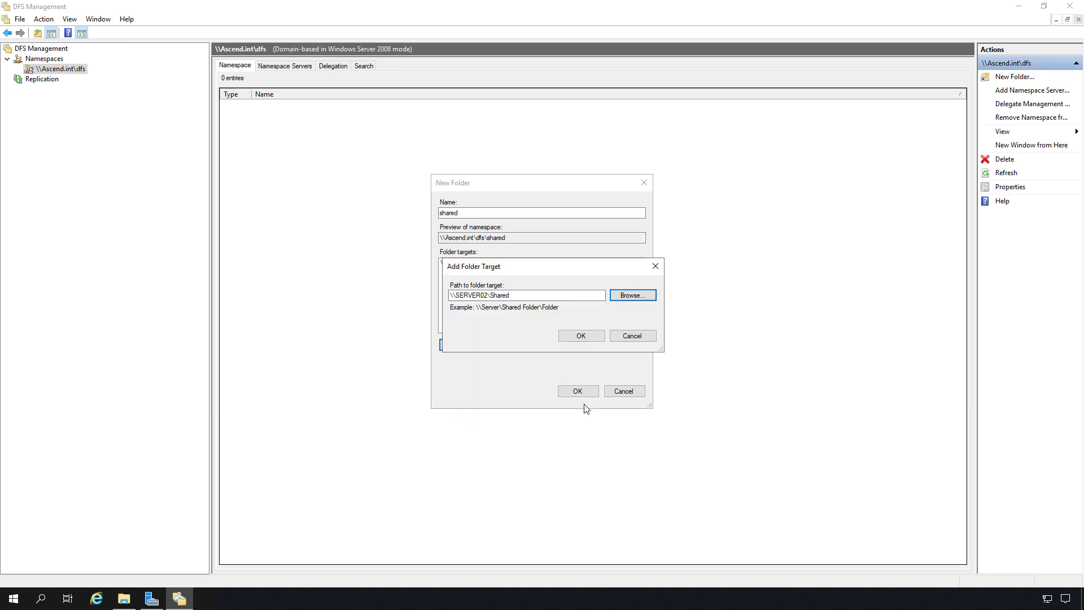
pyautogui.click(581, 336)
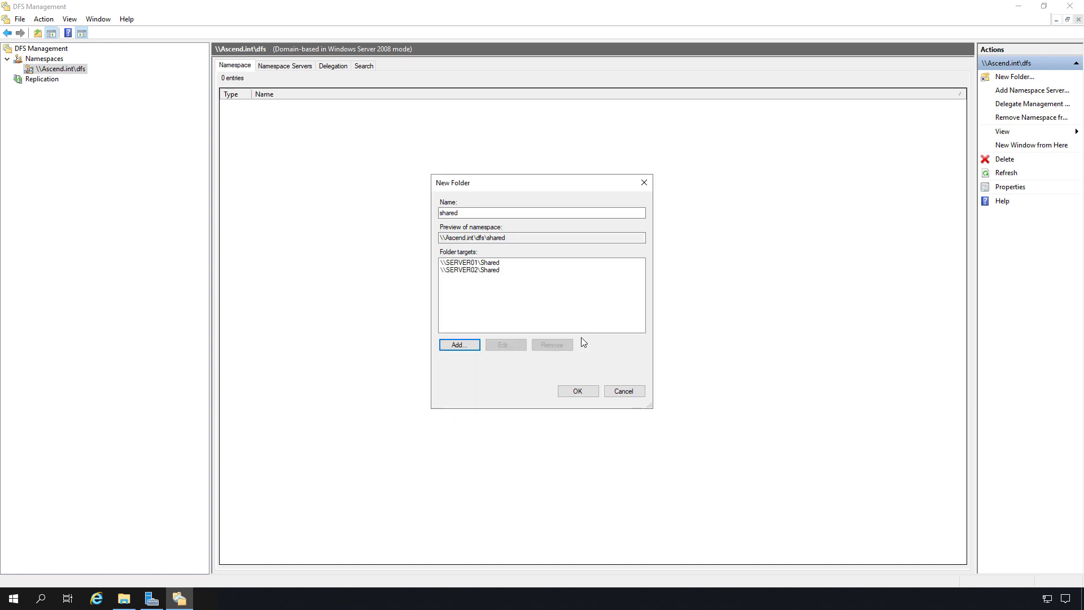
# Create the shared folder with both targets and accept creating a replication group.
pyautogui.click(576, 391)
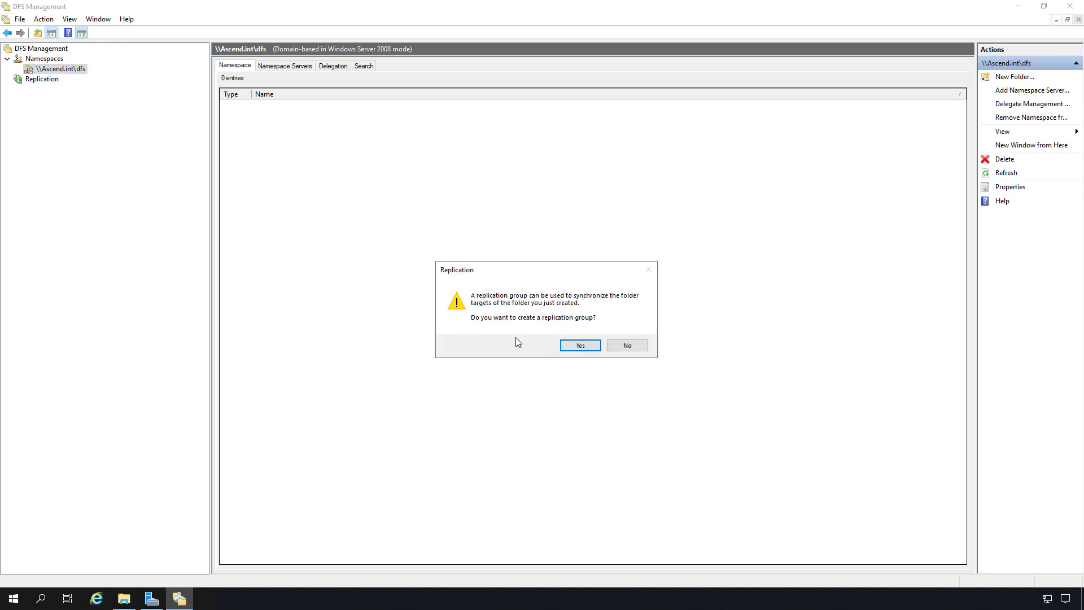
pyautogui.click(572, 344)
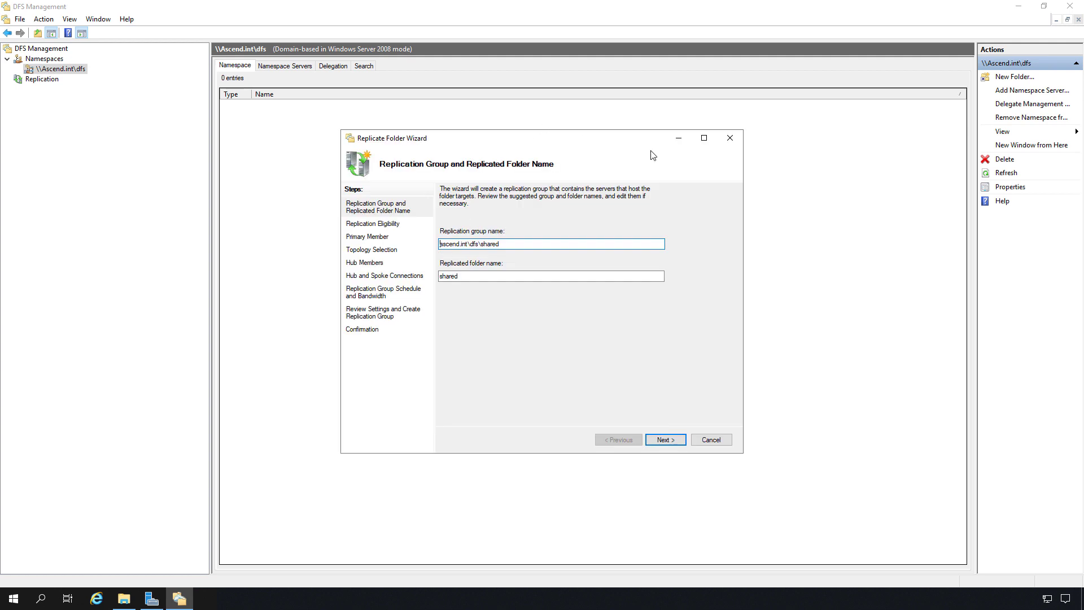
# Maximize the Replicate Folder Wizard and accept group ascend.int\dfs\shared with folder shared.
pyautogui.click(703, 138)
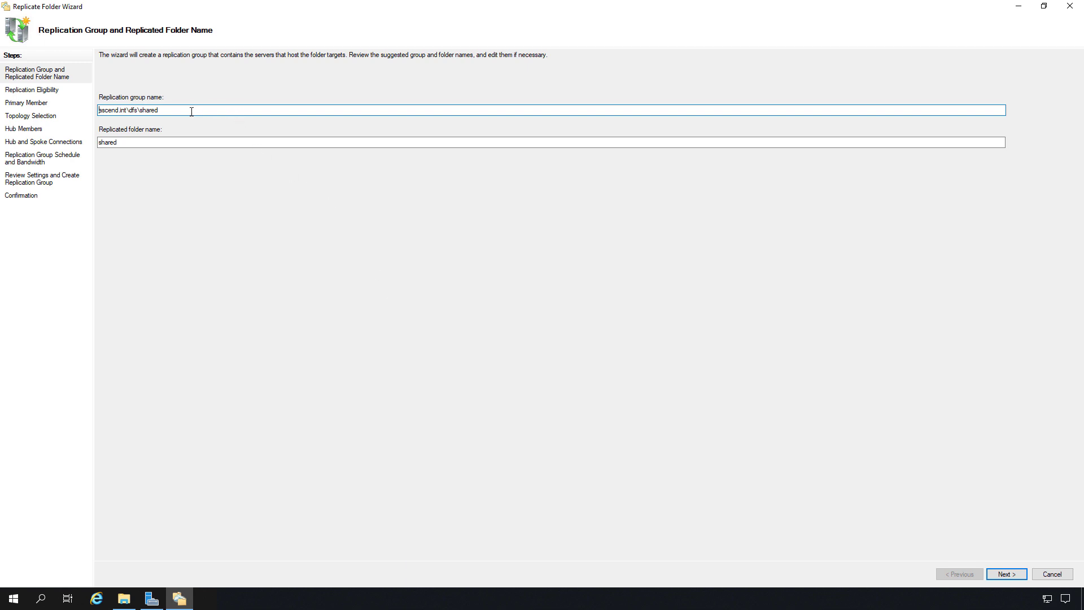
pyautogui.moveTo(191, 112); pyautogui.dragTo(99, 111)
pyautogui.click(1004, 571)
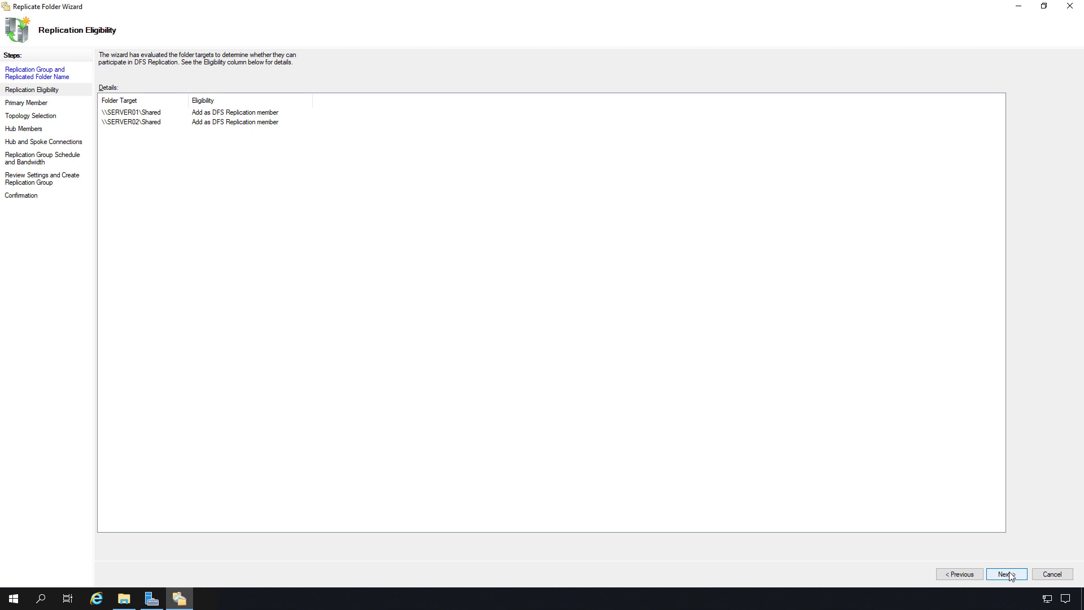
# Pass the eligibility check and choose SERVER01 as the primary member.
pyautogui.click(1011, 574)
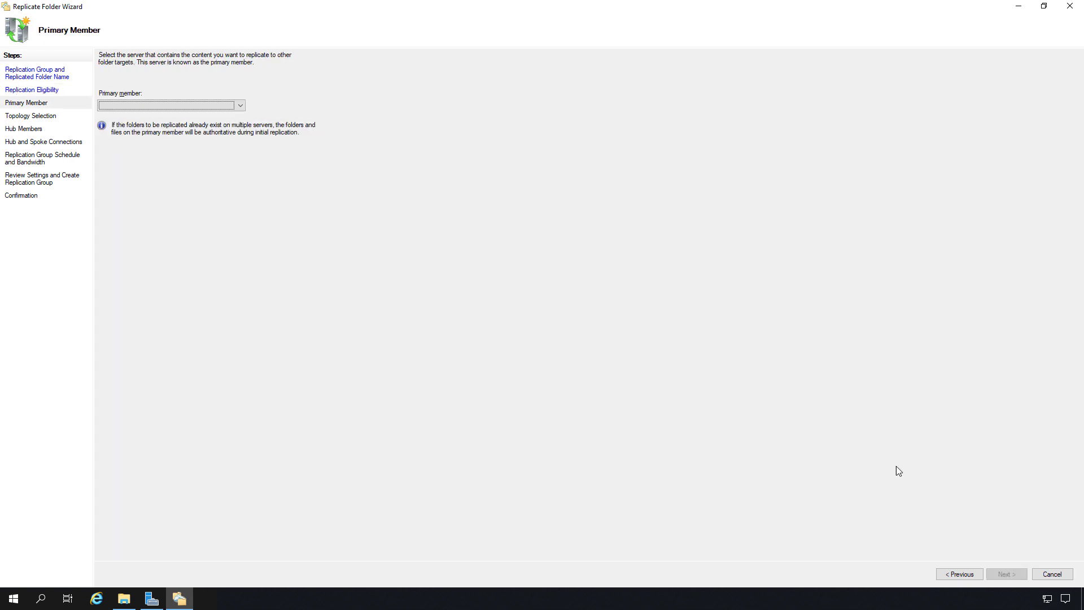
pyautogui.click(240, 105)
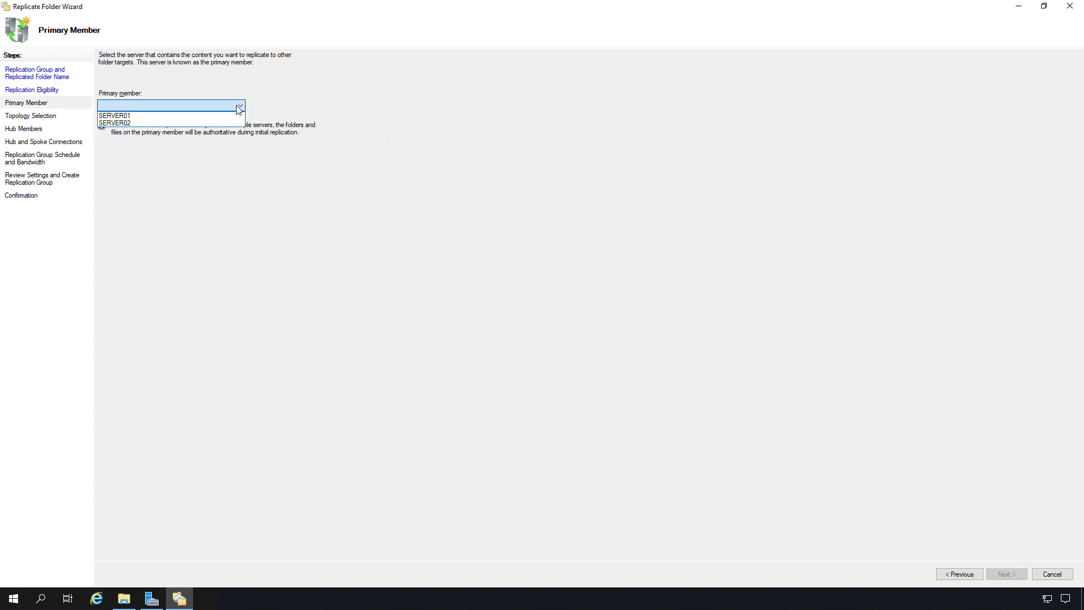
pyautogui.click(140, 117)
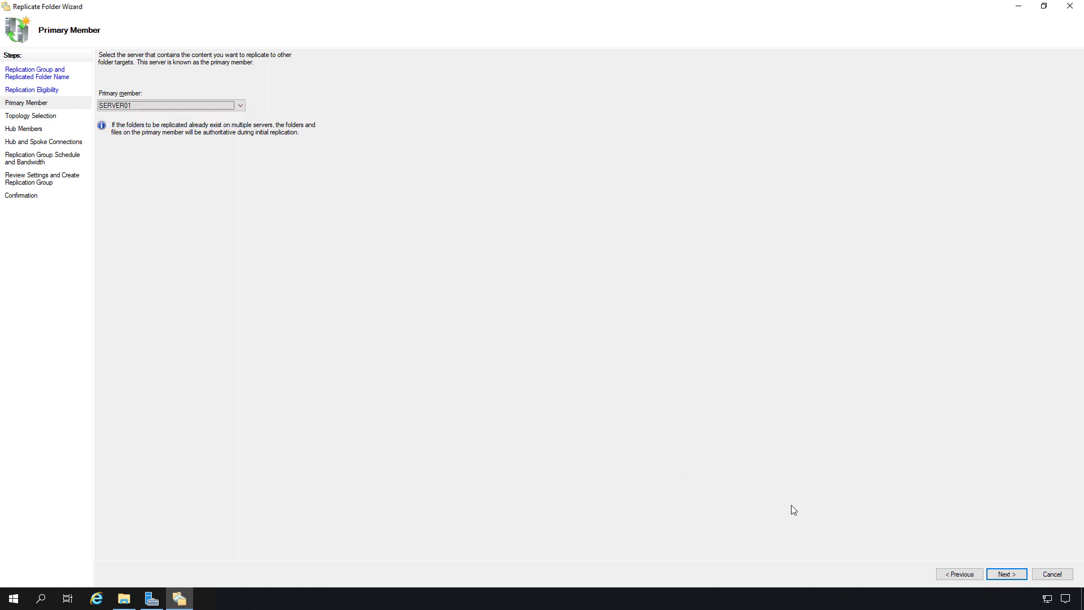
pyautogui.click(1023, 576)
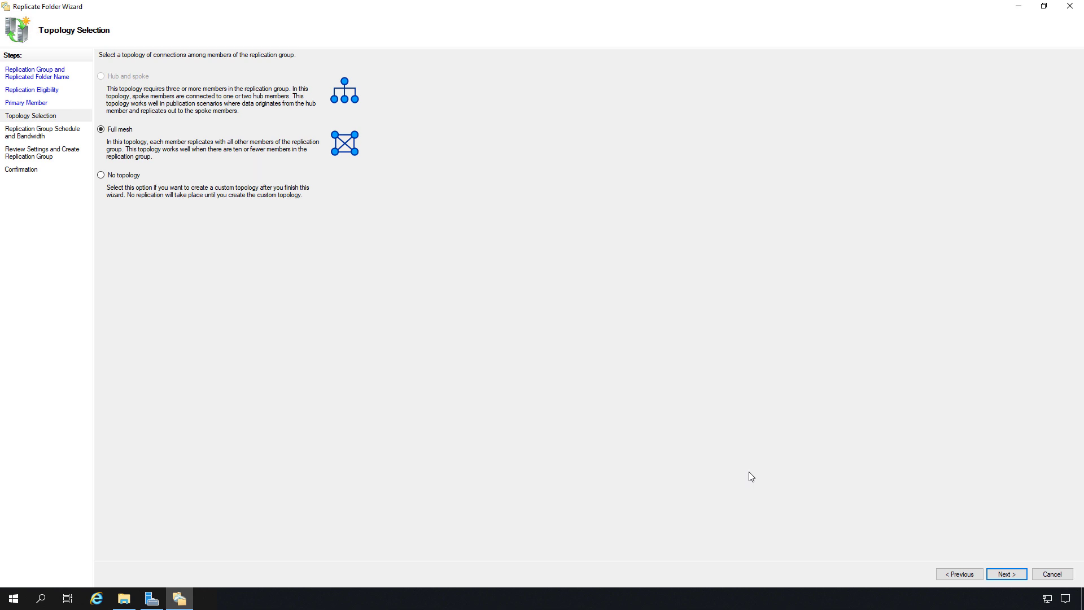
# Keep Full mesh, try 2 Mbps and a 5 AM–4 PM 64 Kbps schedule, then discard it.
pyautogui.click(1010, 574)
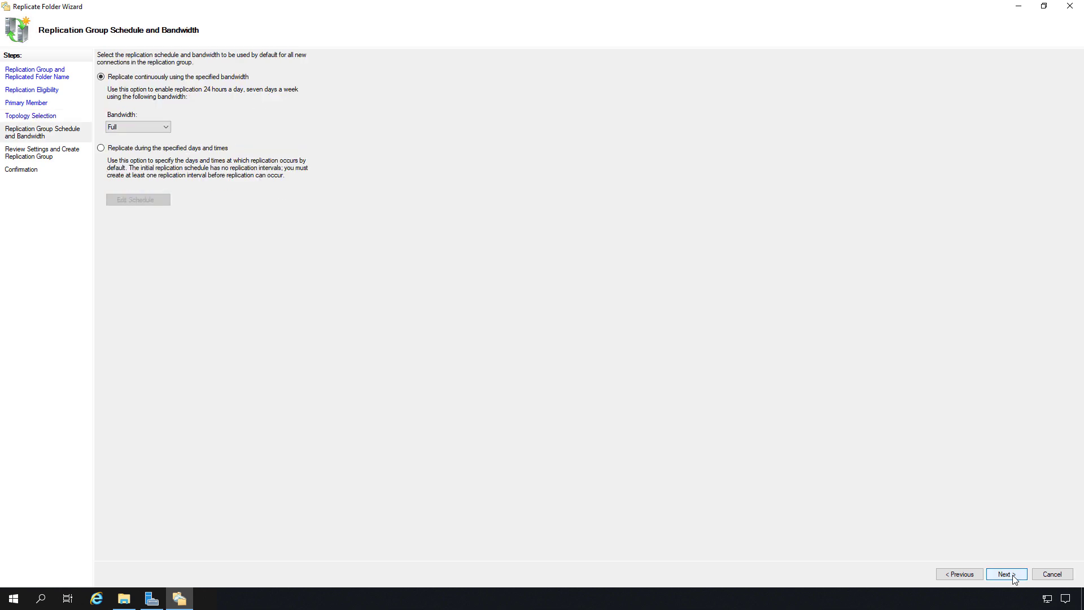
pyautogui.click(166, 127)
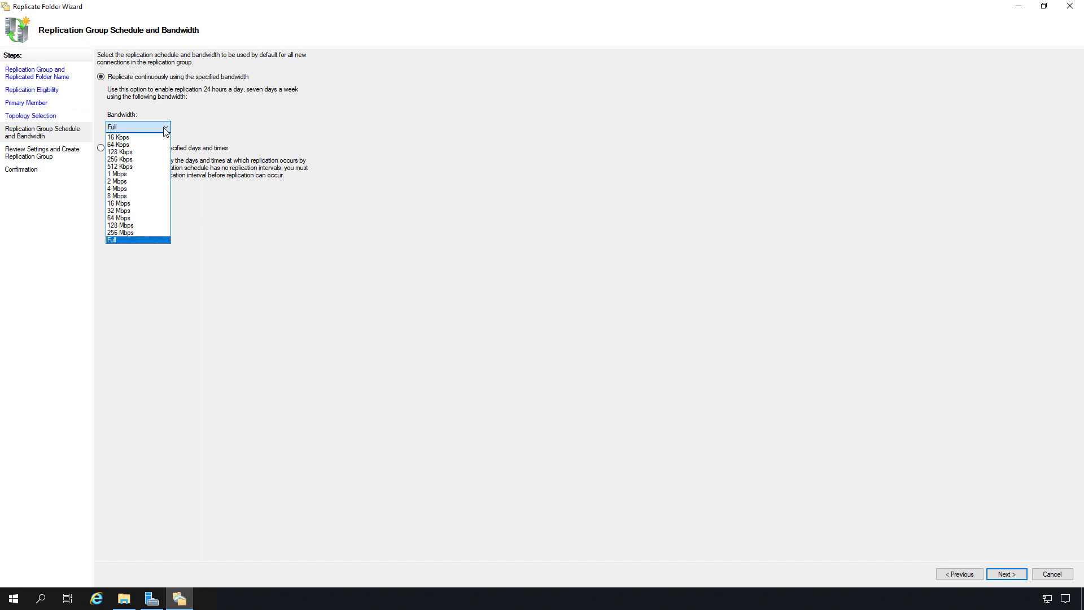
pyautogui.click(131, 181)
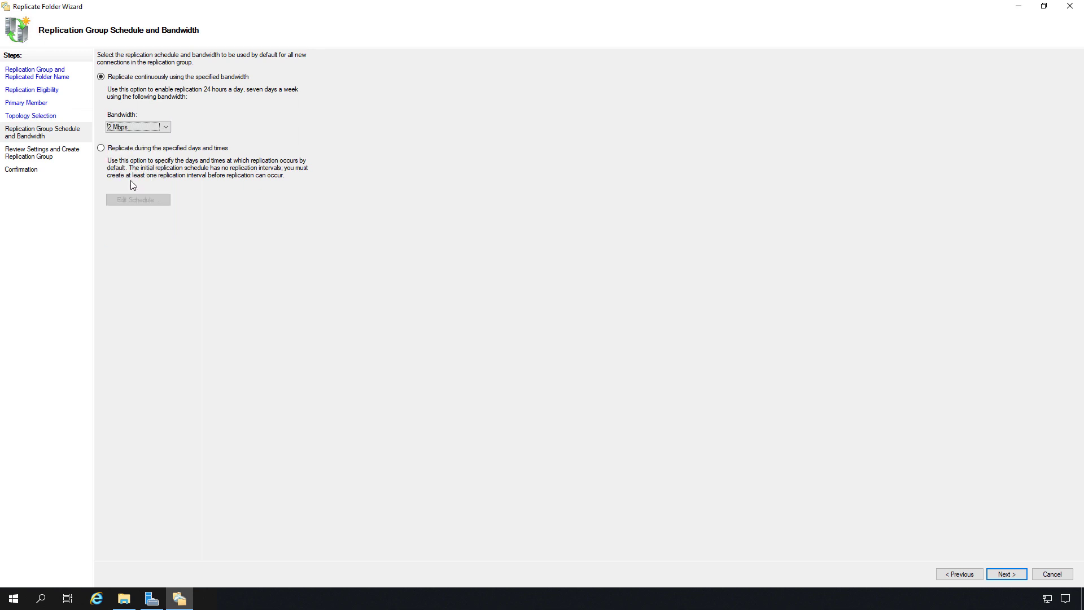
pyautogui.click(152, 153)
pyautogui.click(123, 202)
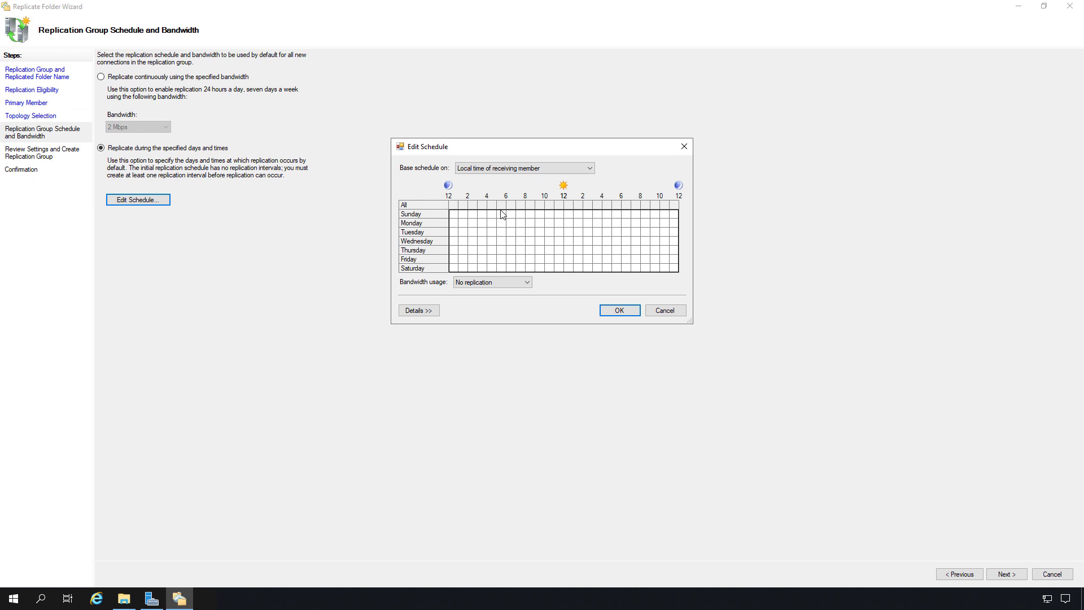
pyautogui.moveTo(499, 214); pyautogui.dragTo(589, 286)
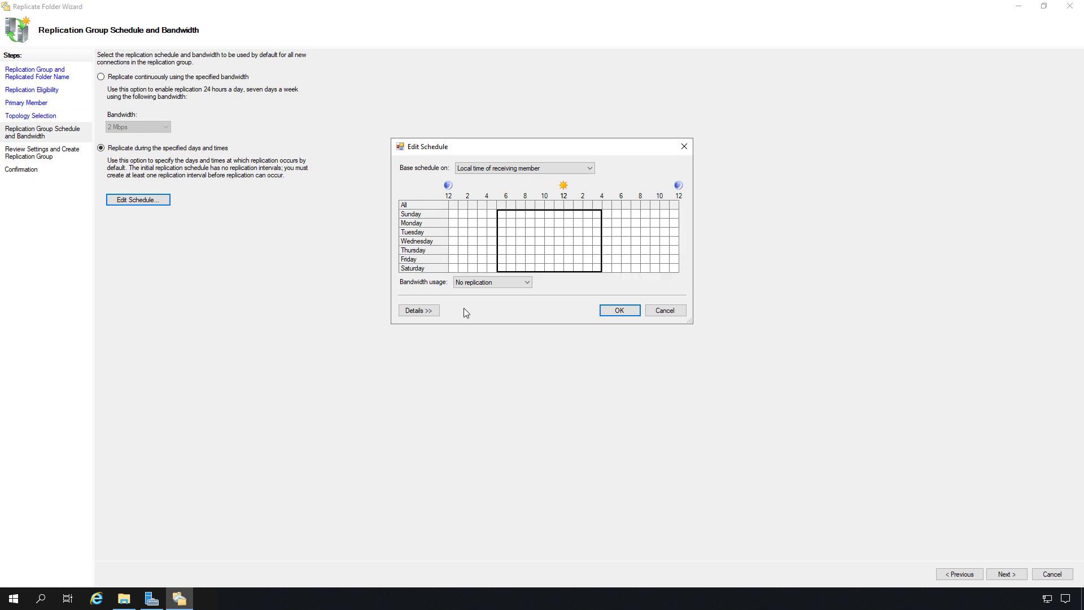
pyautogui.click(487, 284)
pyautogui.click(488, 314)
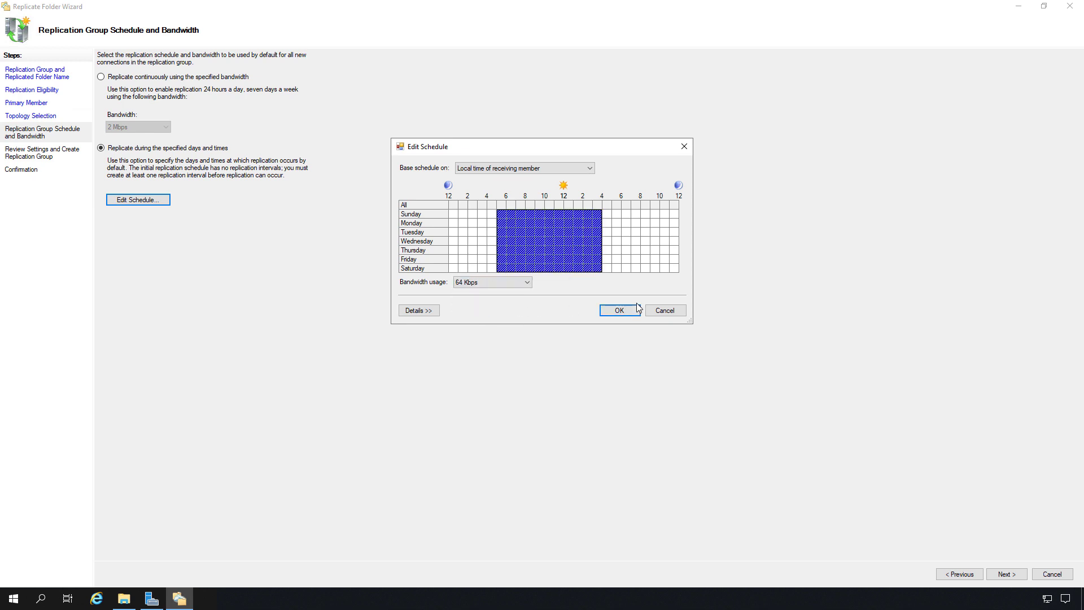
pyautogui.click(661, 311)
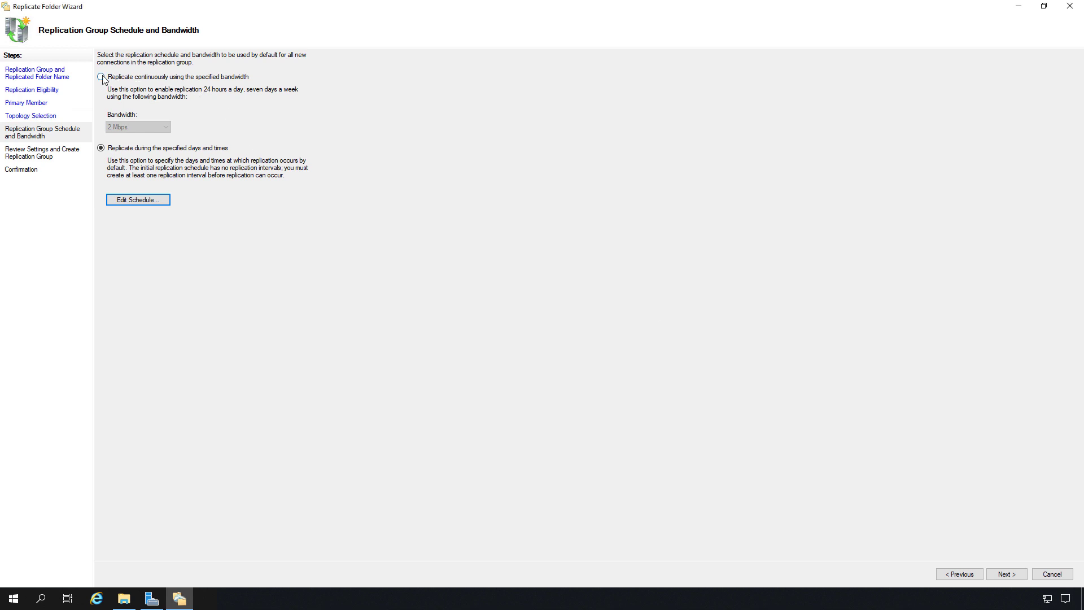
# Switch back to continuous replication at Full bandwidth.
pyautogui.click(102, 77)
pyautogui.click(150, 131)
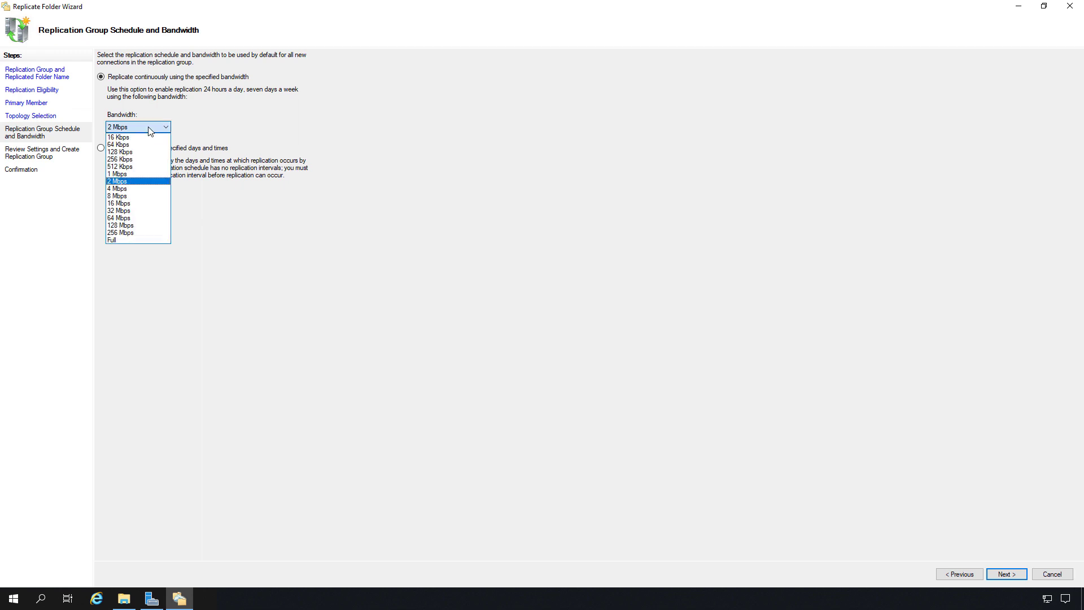
pyautogui.click(141, 243)
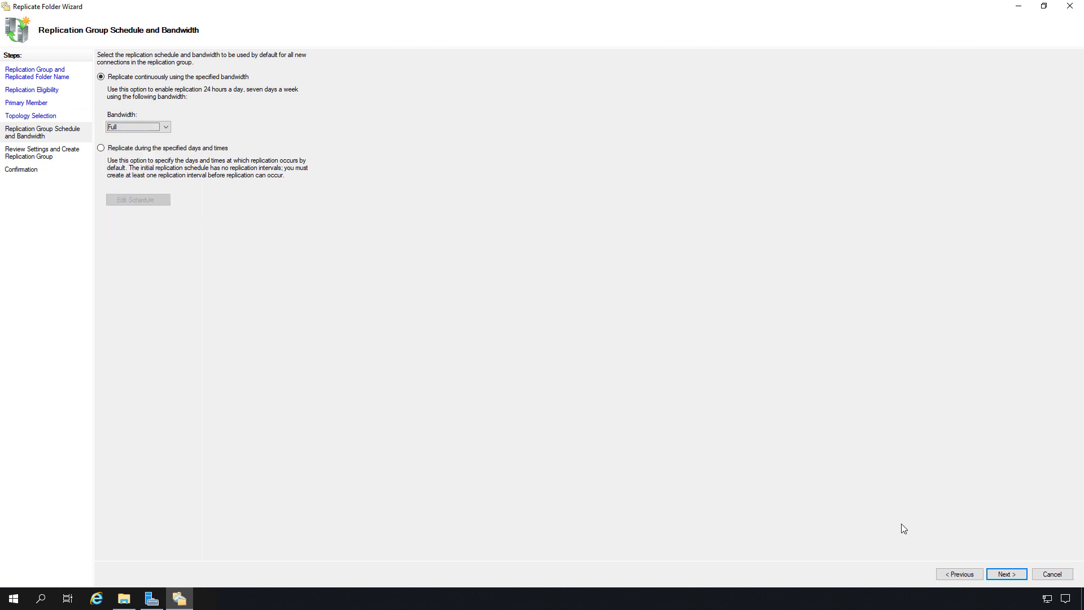
# Review settings, create the replication group, close the wizard and dismiss the delay notice.
pyautogui.click(1000, 572)
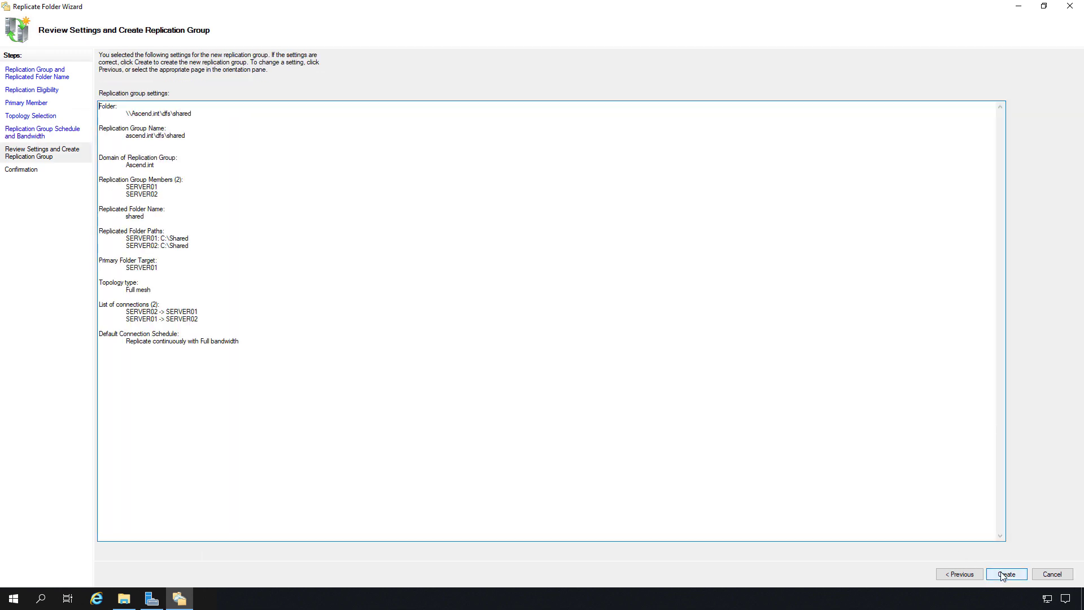
pyautogui.click(1001, 574)
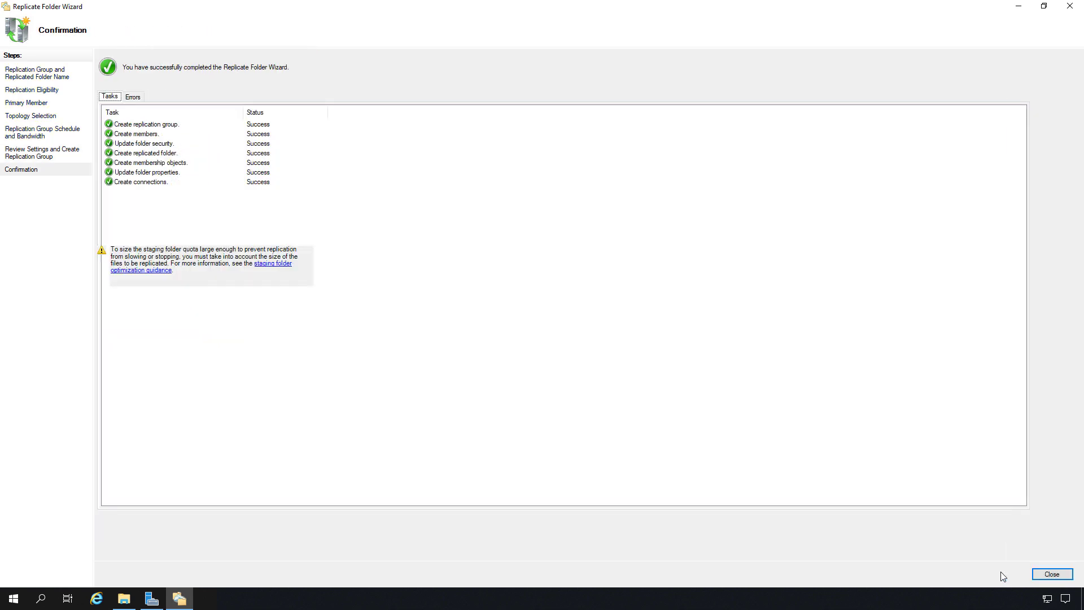
pyautogui.click(1044, 575)
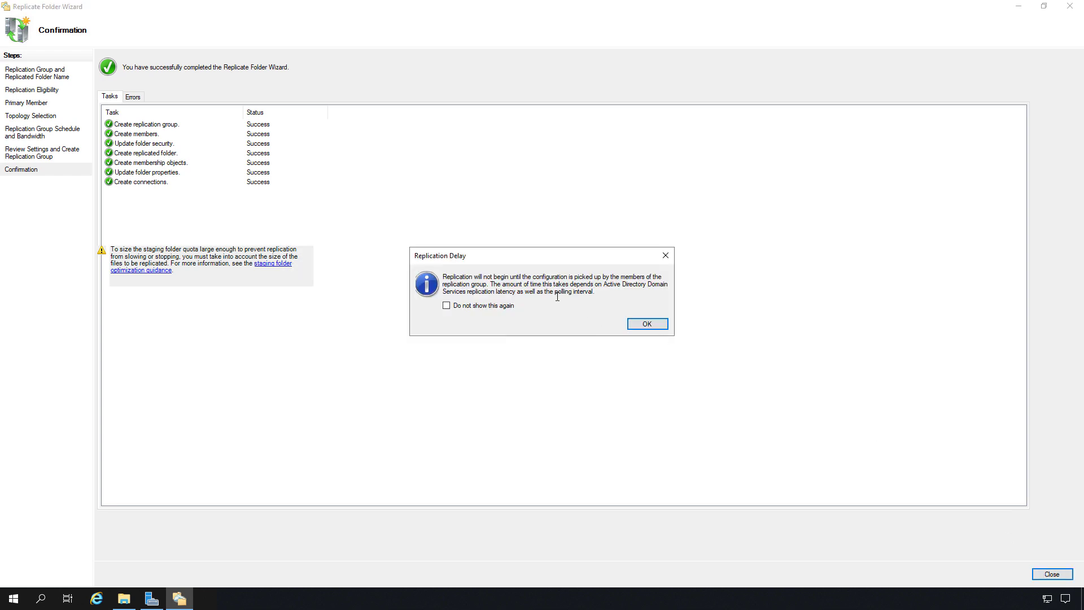
pyautogui.click(647, 324)
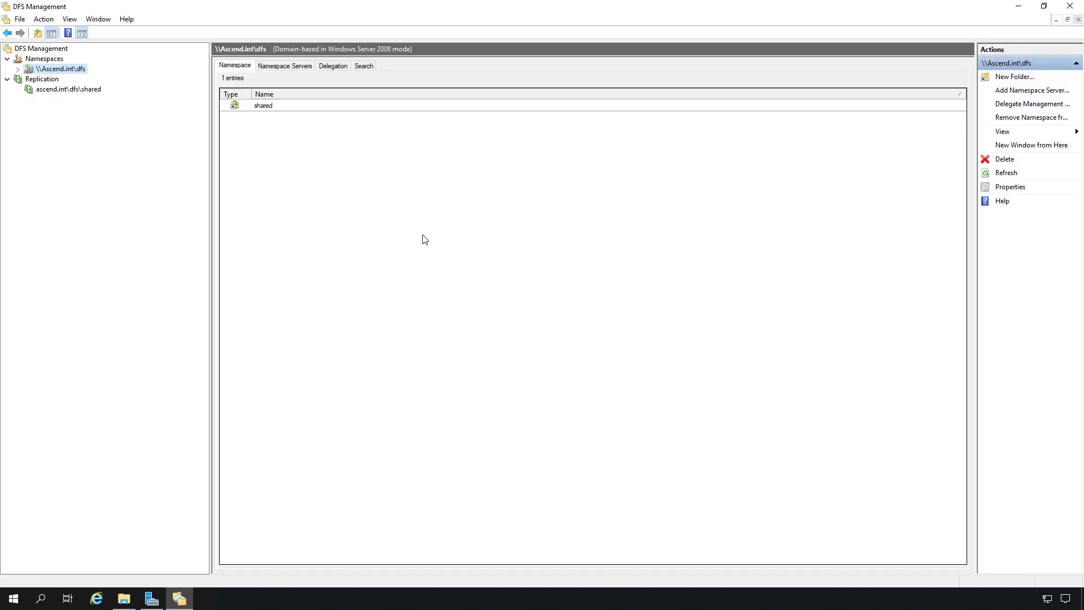
# Open File Explorer at \\server01\Shared, which contains Test.txt.
pyautogui.click(125, 597)
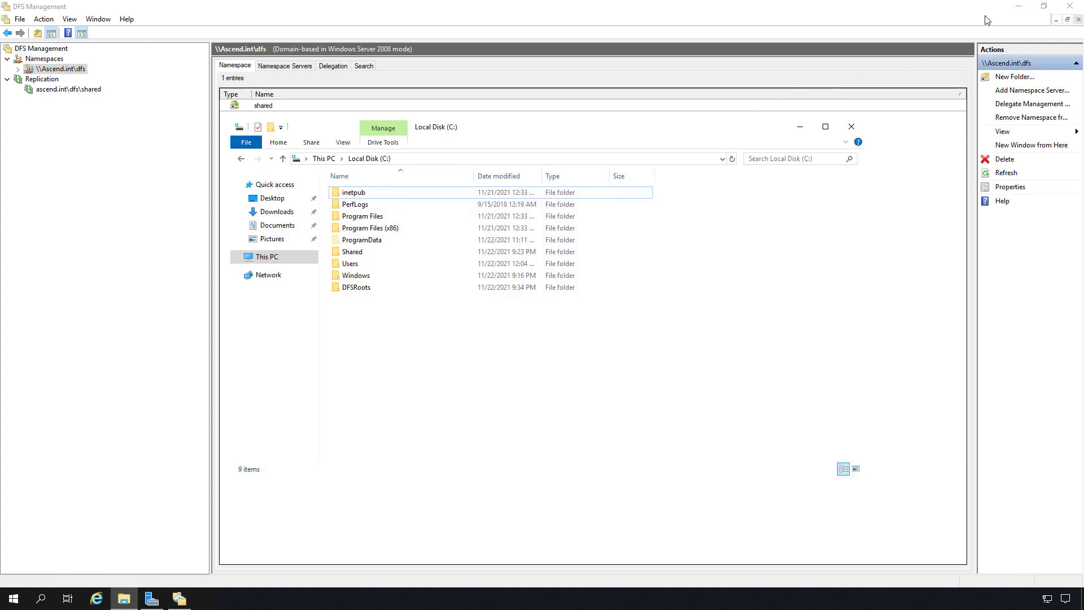
pyautogui.click(1017, 8)
pyautogui.moveTo(476, 127); pyautogui.dragTo(246, 4)
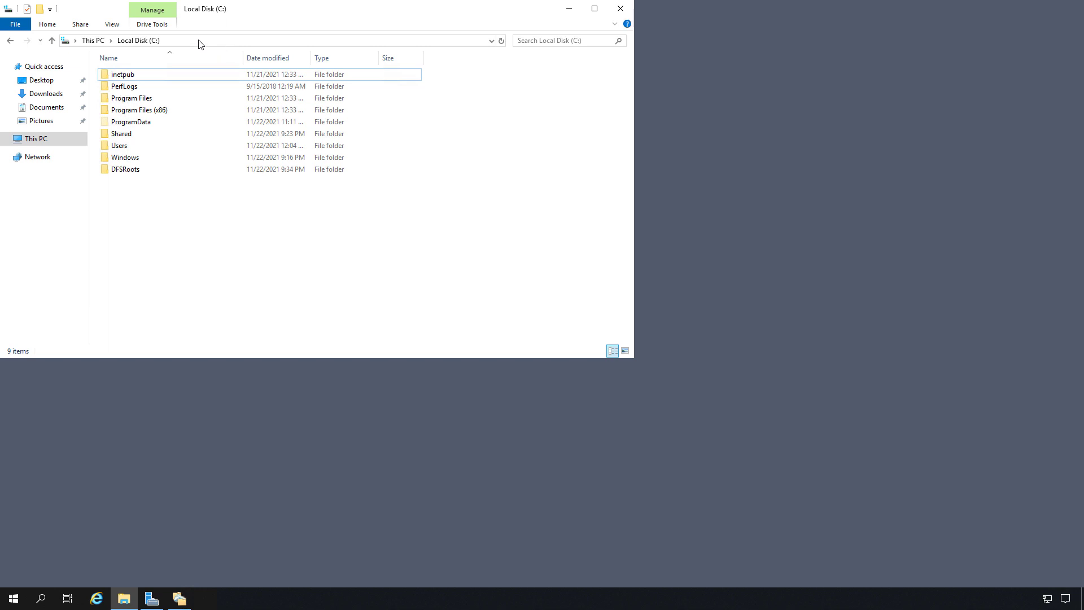
pyautogui.click(200, 42)
pyautogui.write('\\server0')
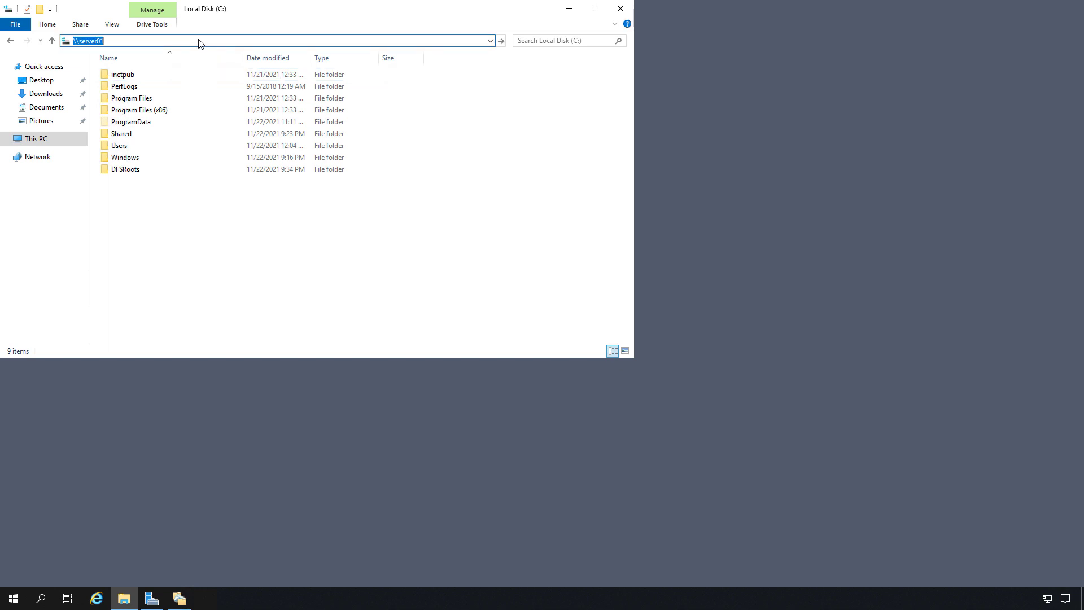
pyautogui.write('1')
pyautogui.press('Return')
pyautogui.doubleClick(268, 81)
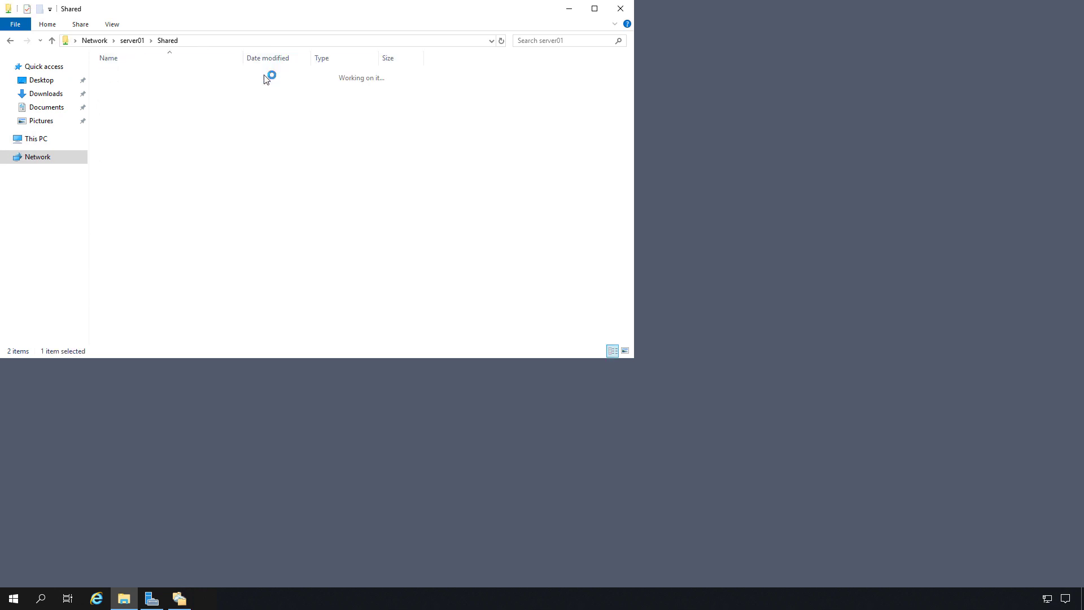
# Open a second Explorer window on \\server02\Shared, which is still empty.
pyautogui.moveTo(125, 594); pyautogui.dragTo(122, 557)
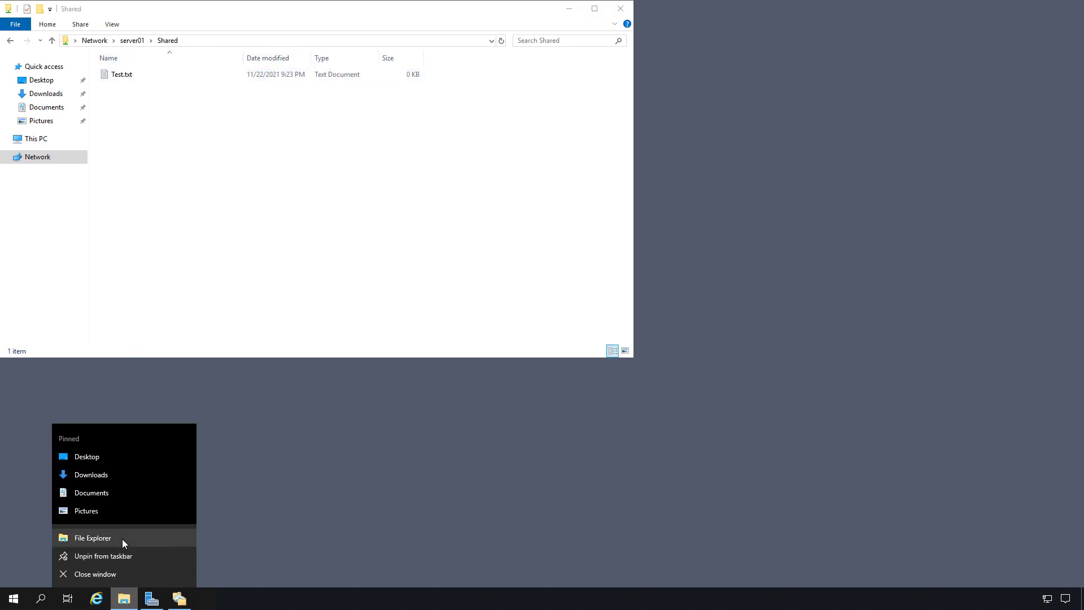
pyautogui.click(122, 537)
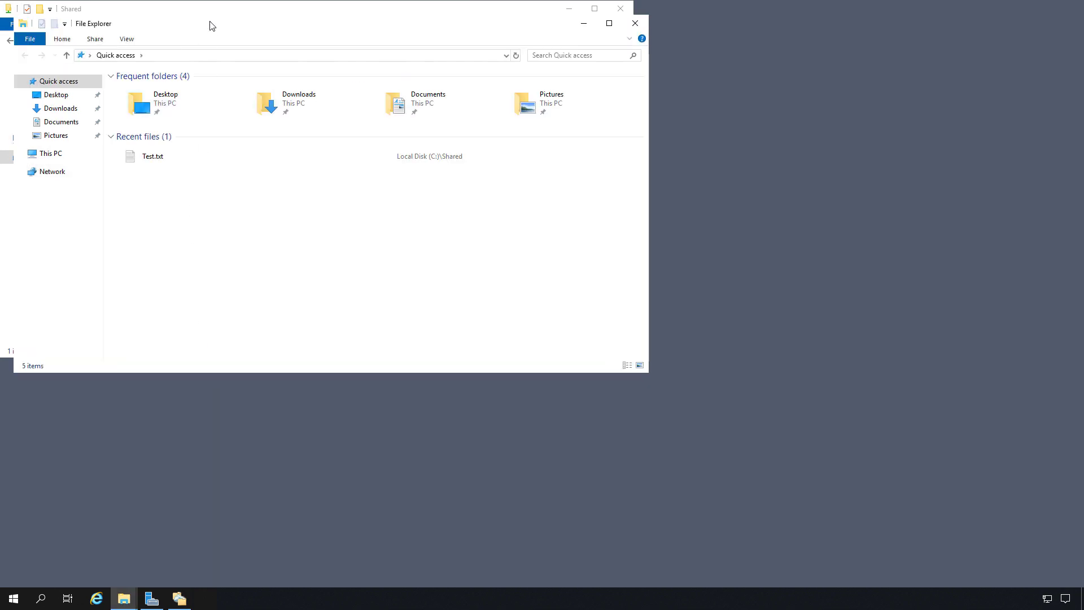
pyautogui.moveTo(209, 23); pyautogui.dragTo(203, 257)
pyautogui.click(181, 288)
pyautogui.write('\\servce')
pyautogui.press('BackSpace')
pyautogui.press('BackSpace')
pyautogui.write('er02')
pyautogui.press('Return')
pyautogui.click(154, 313)
pyautogui.doubleClick(155, 312)
pyautogui.rightClick(134, 597)
# Open a third Explorer window at \\ascend.int\dfs\shared, showing 0 items.
pyautogui.click(144, 538)
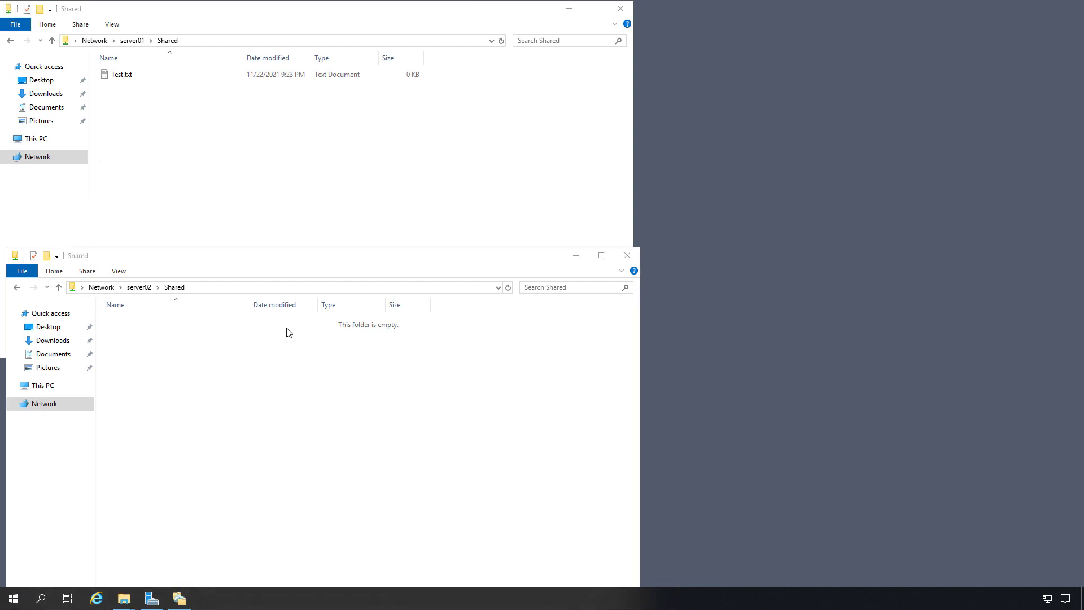
pyautogui.moveTo(261, 10); pyautogui.dragTo(626, 134)
pyautogui.click(557, 164)
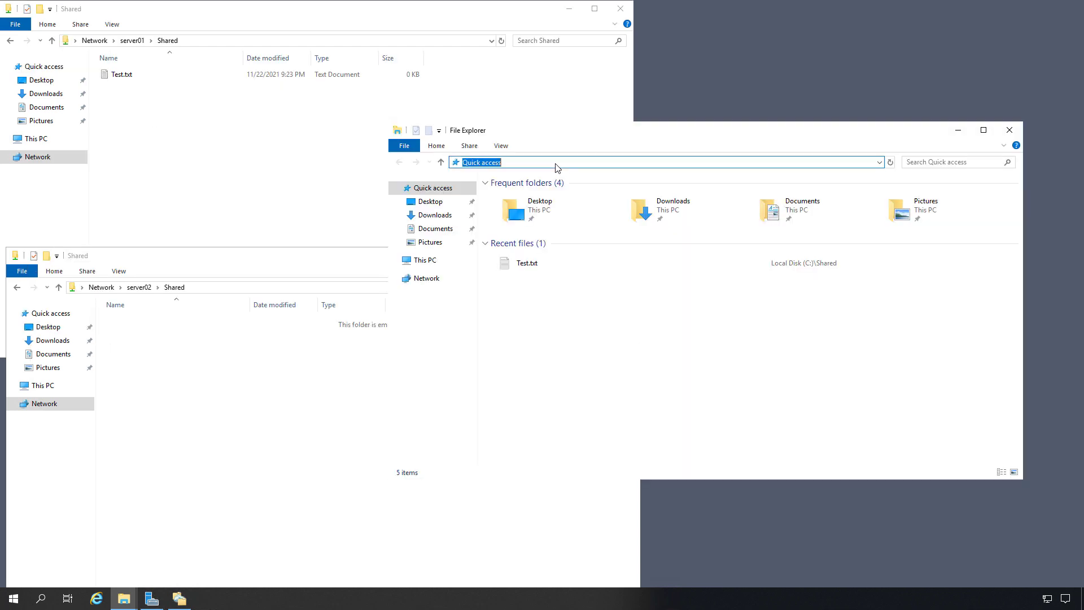
pyautogui.write('\\\\ascend.int')
pyautogui.press('Return')
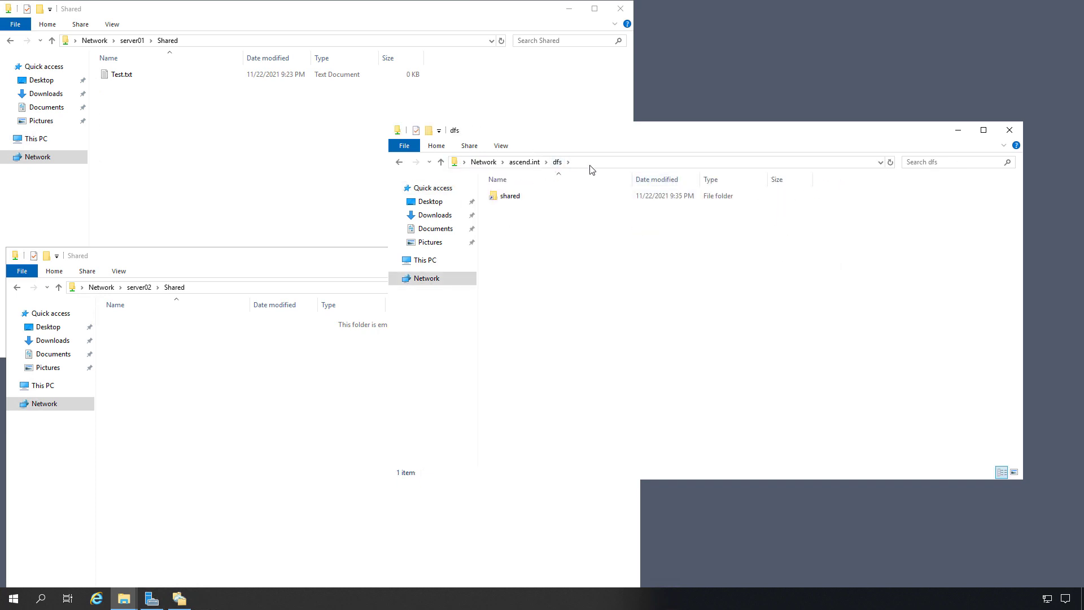
pyautogui.click(603, 163)
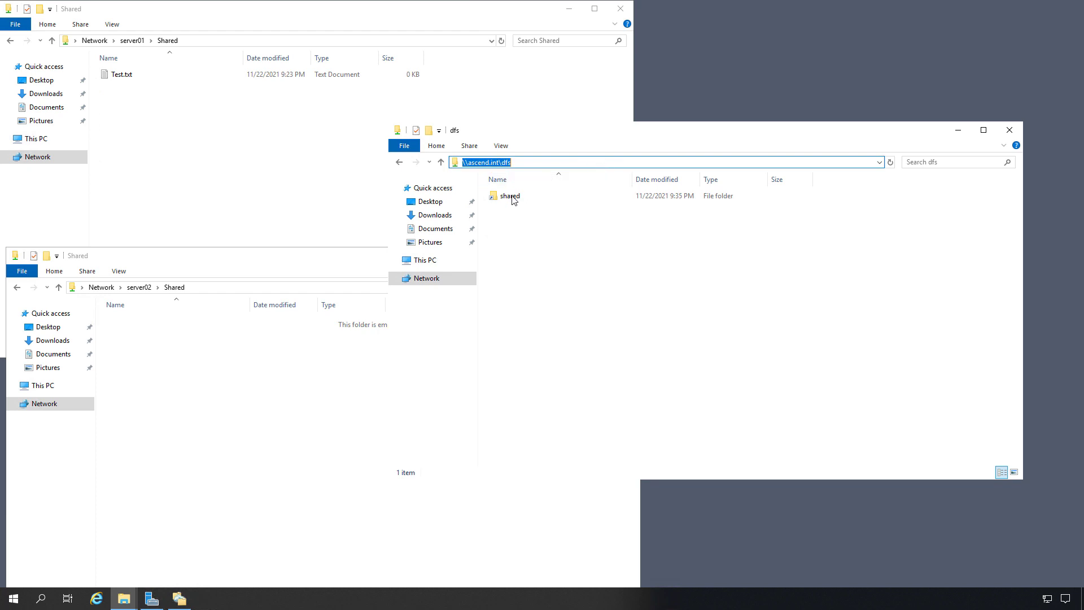
pyautogui.click(513, 199)
pyautogui.doubleClick(513, 199)
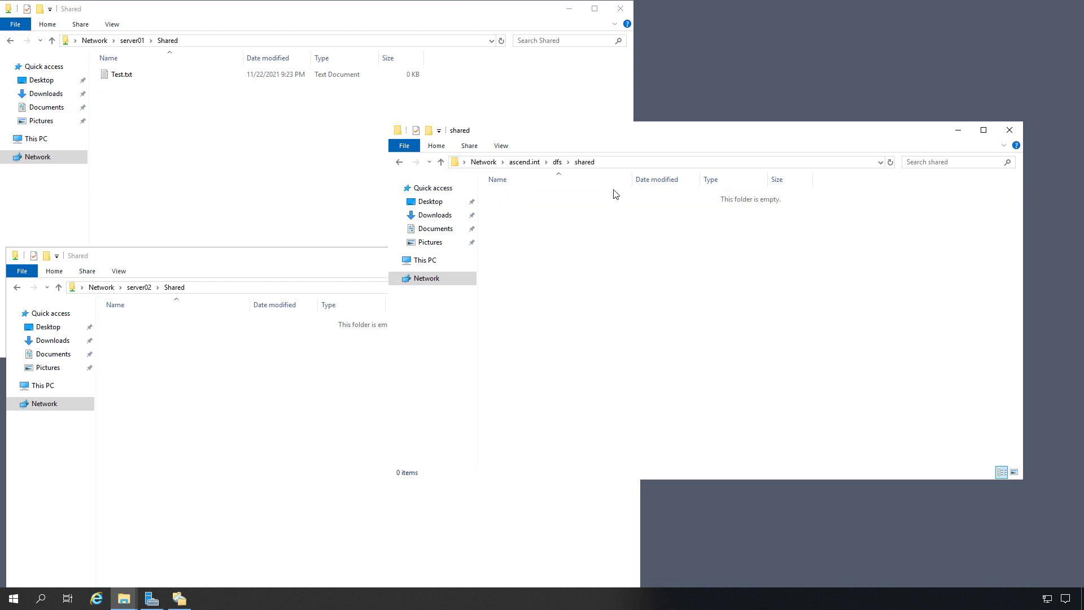
pyautogui.moveTo(689, 139); pyautogui.dragTo(732, 124)
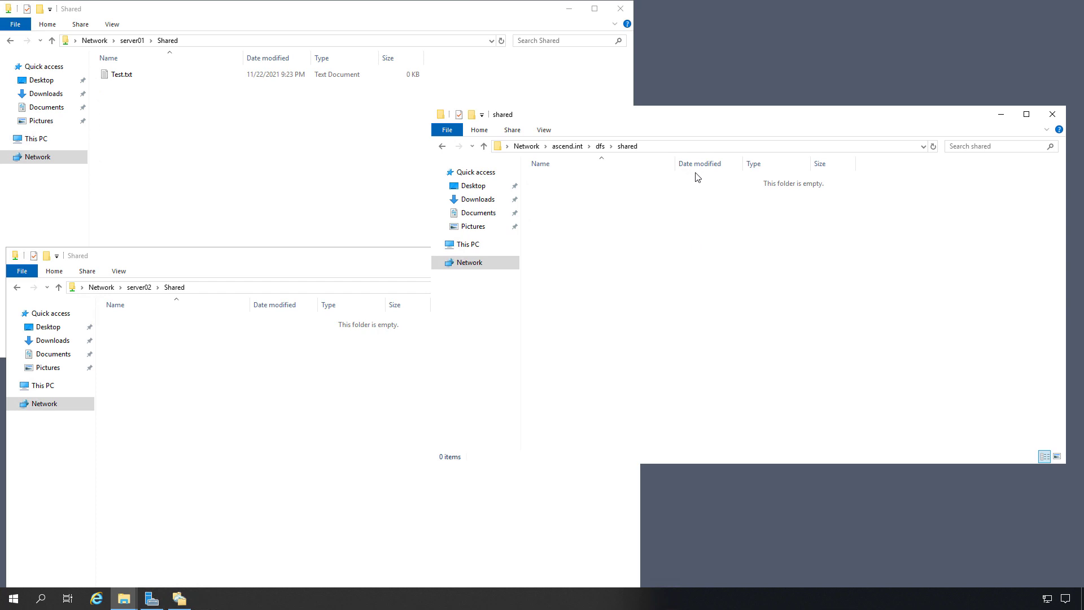
pyautogui.click(692, 147)
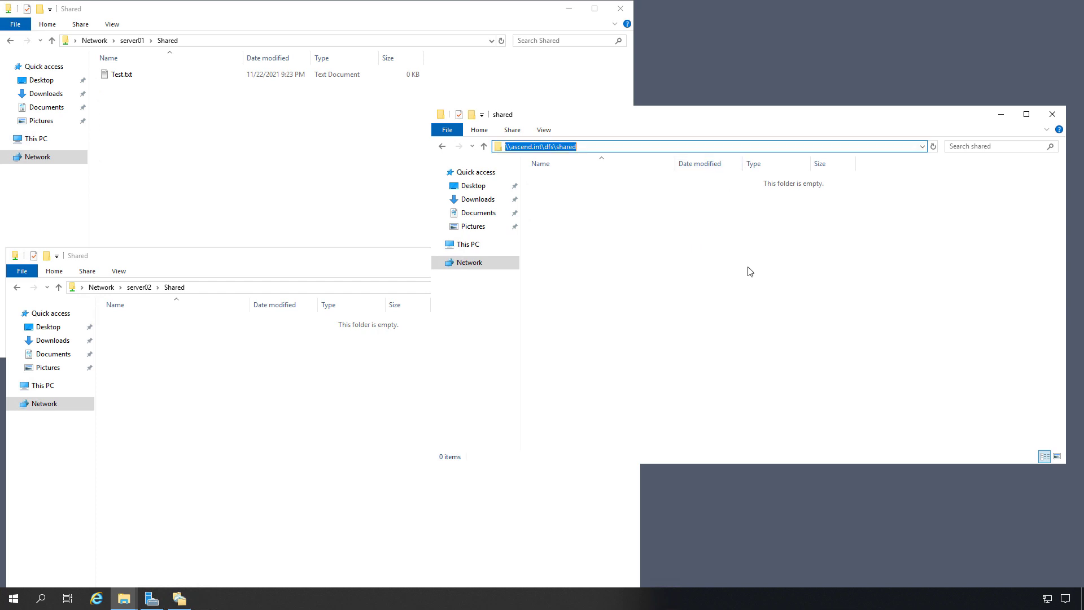
# Reload \\ascend.int\dfs\shared so the replicated Test.txt appears.
pyautogui.press('Return')
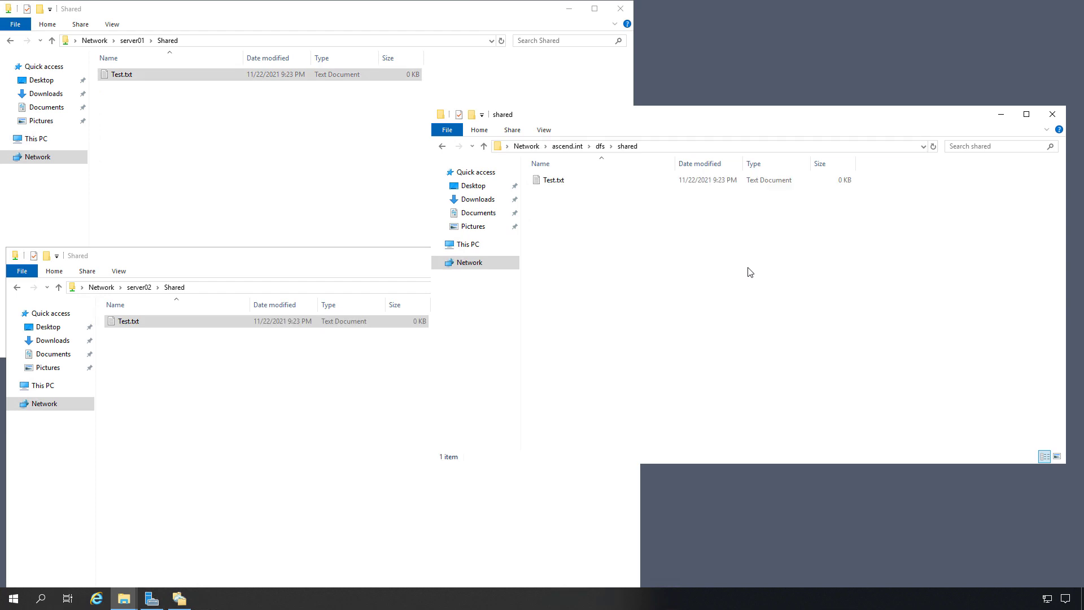